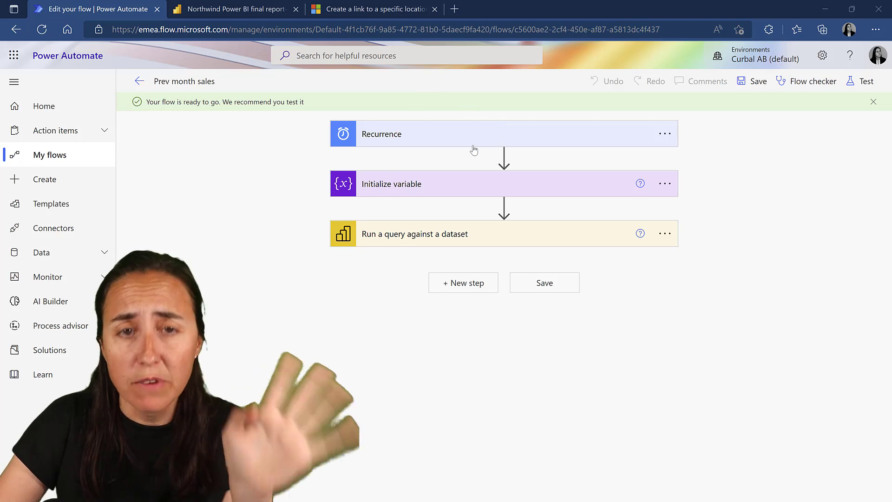
# - Review the settings of the Recurrence trigger, the Initialize variable action and the dataset query action
pyautogui.click(387, 133)
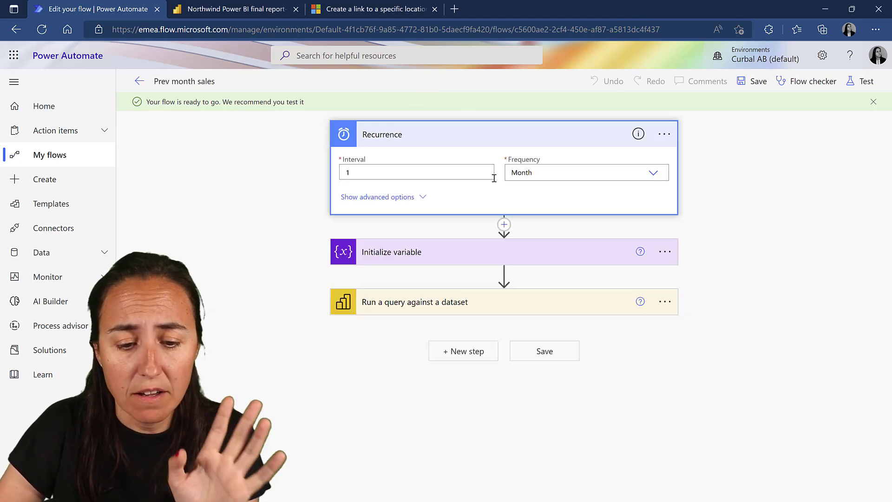
pyautogui.click(416, 253)
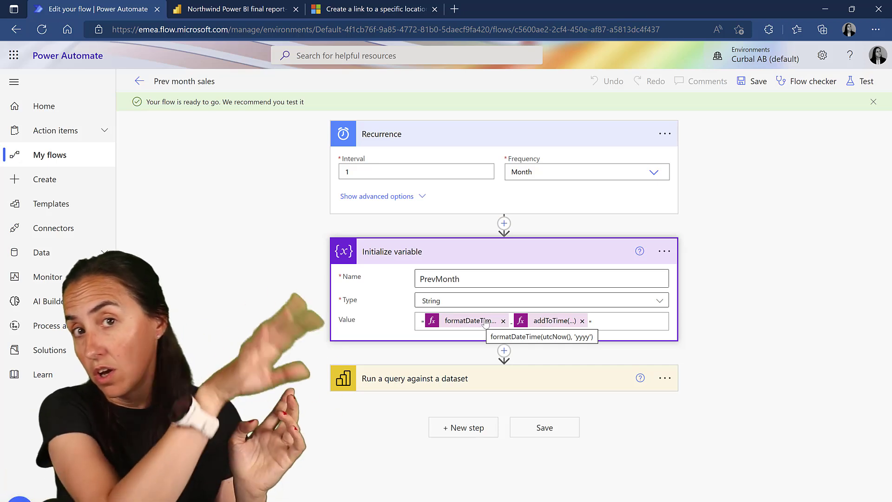
pyautogui.click(422, 380)
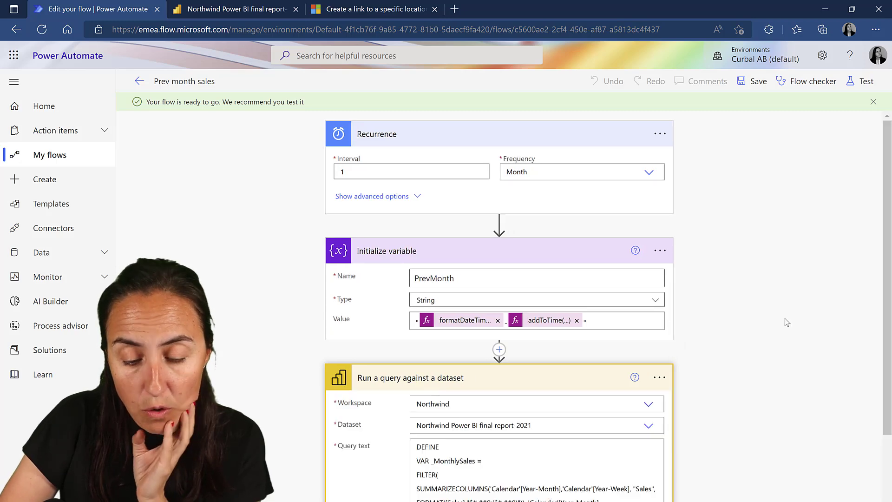
pyautogui.scroll(-3, 785, 319)
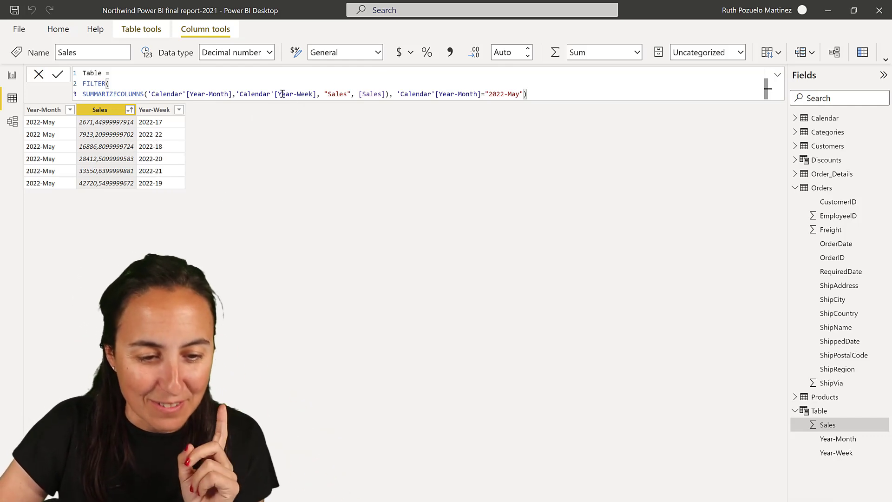
# - In Power BI Desktop, replace the 'Calendar'[Year-Week] column with 'Calendar'[Date] in the calculated table's SUMMARIZECOLUMNS formula
pyautogui.moveTo(282, 94); pyautogui.dragTo(315, 94)
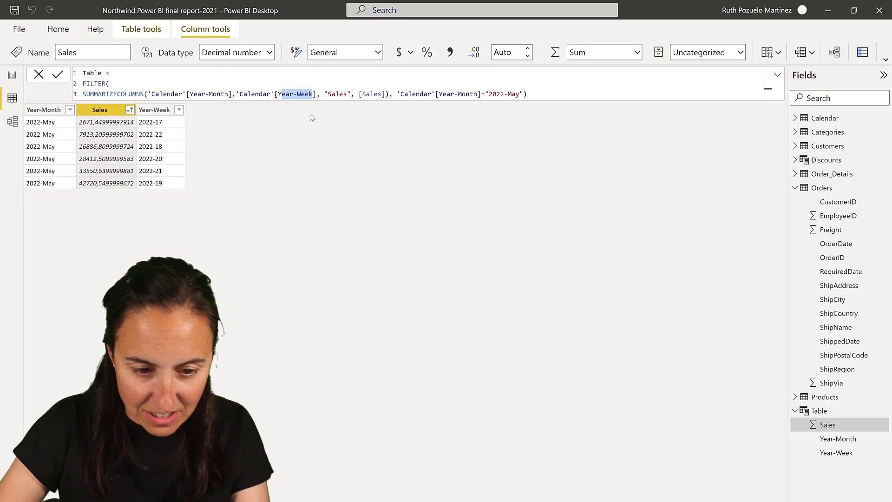
pyautogui.press('BackSpace')
pyautogui.press('BackSpace')
pyautogui.write('Date')
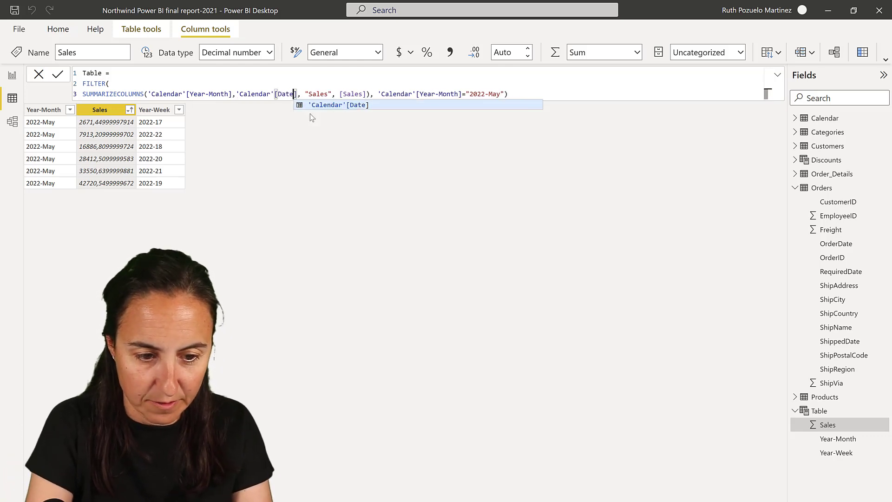
pyautogui.press('Return')
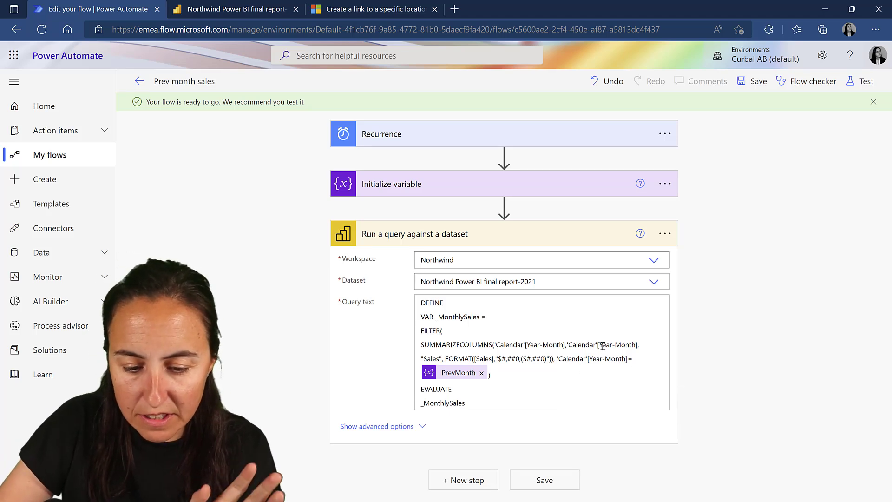
# - In the Power Automate dataset query, change the second SUMMARIZECOLUMNS grouping column to 'Calendar'[Date]
pyautogui.moveTo(604, 345); pyautogui.dragTo(632, 345)
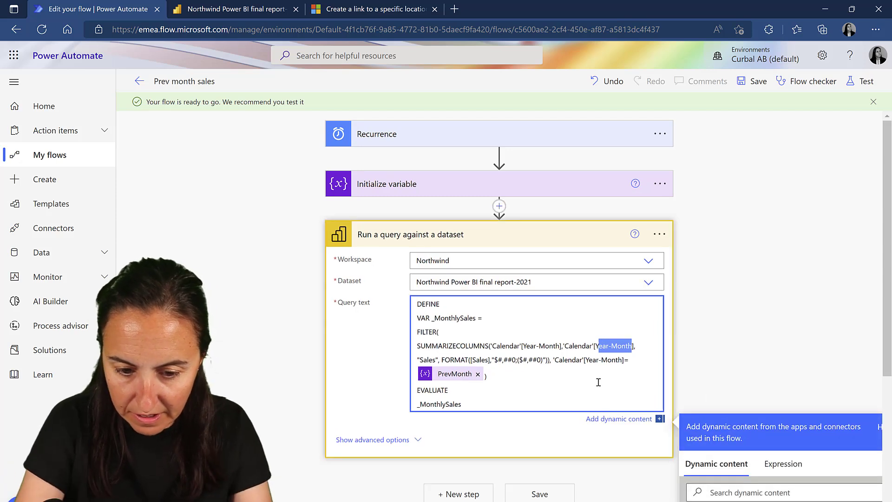
pyautogui.press('BackSpace')
pyautogui.write('Date')
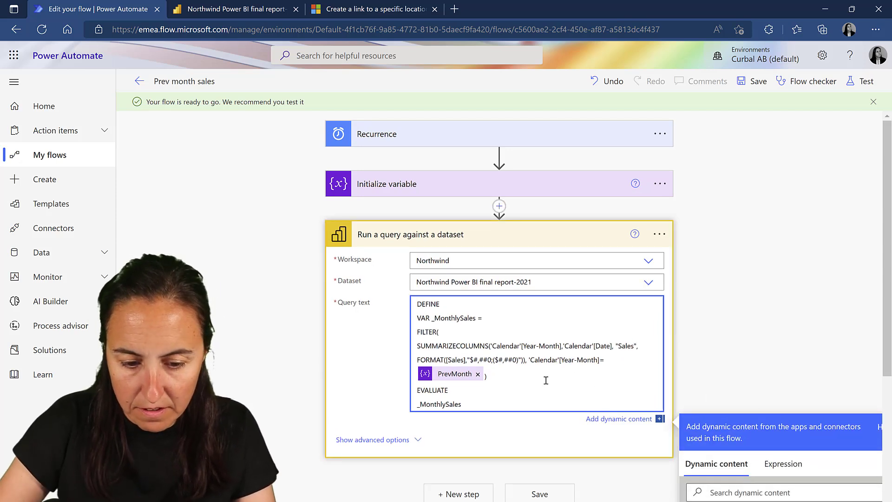
# - Wrap the evaluated variable at the end of the query as TopN(10,_MonthlySales)
pyautogui.click(567, 377)
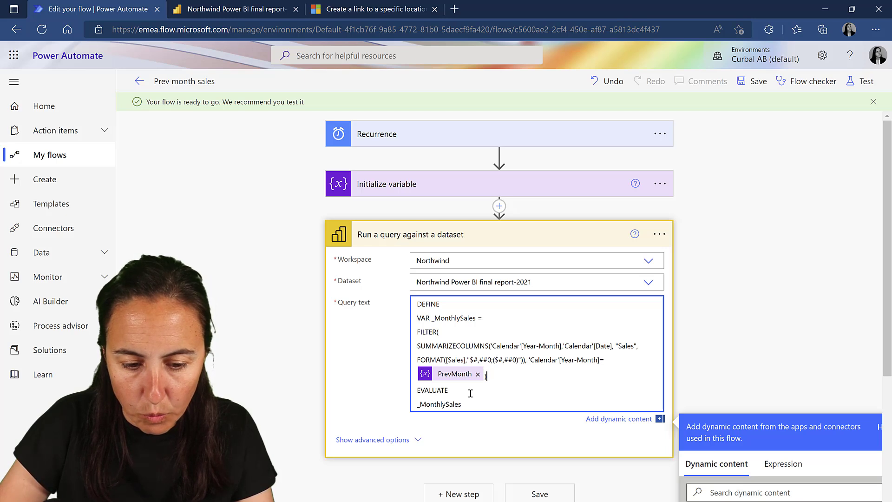
pyautogui.click(420, 402)
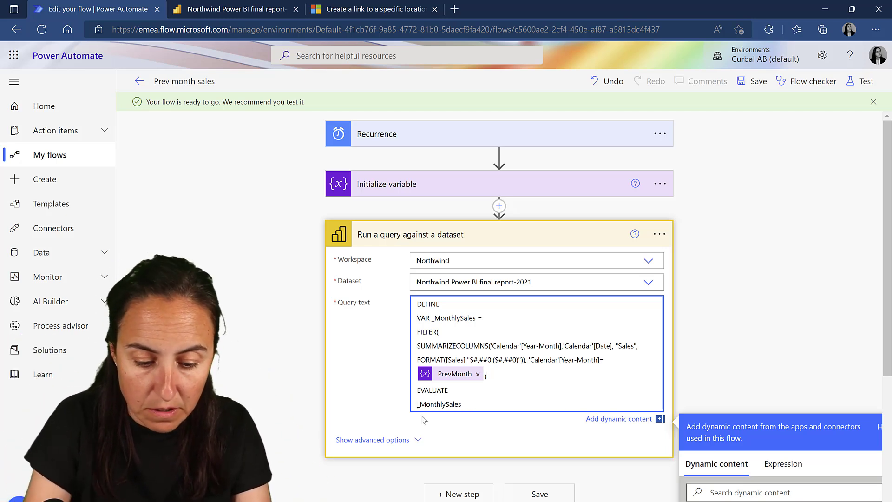
pyautogui.write('TopN')
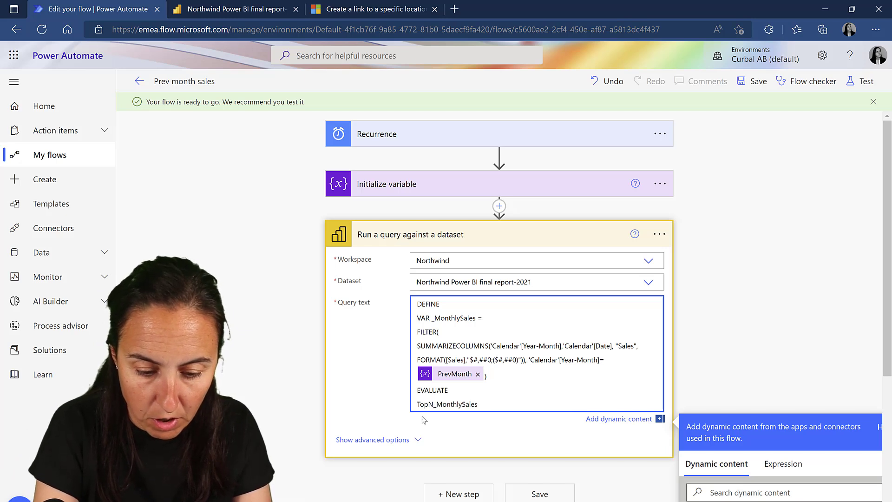
pyautogui.write('(1')
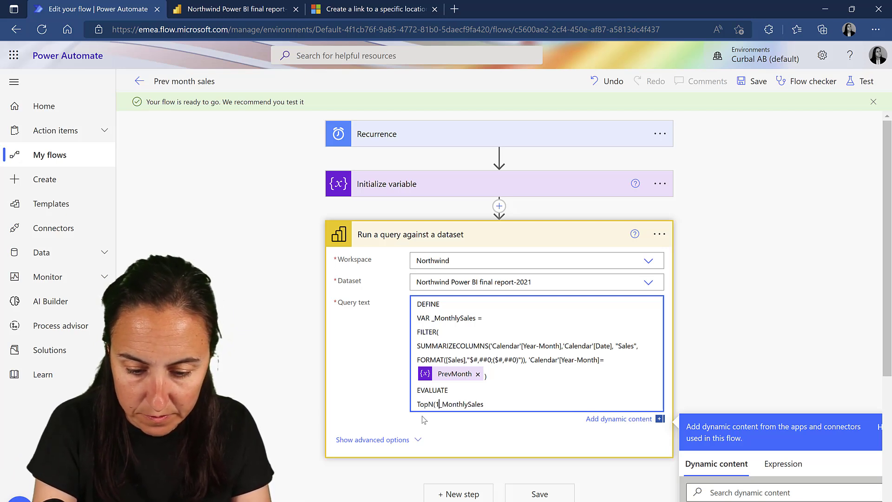
pyautogui.write('0,')
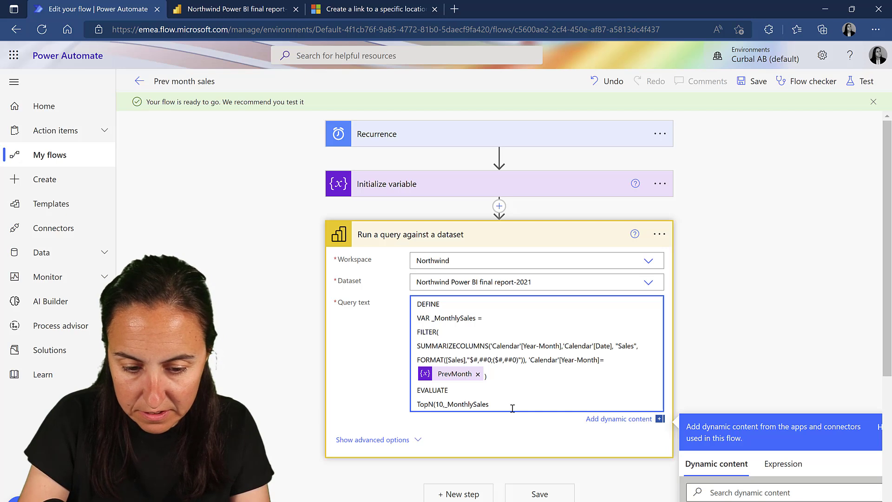
pyautogui.write(')')
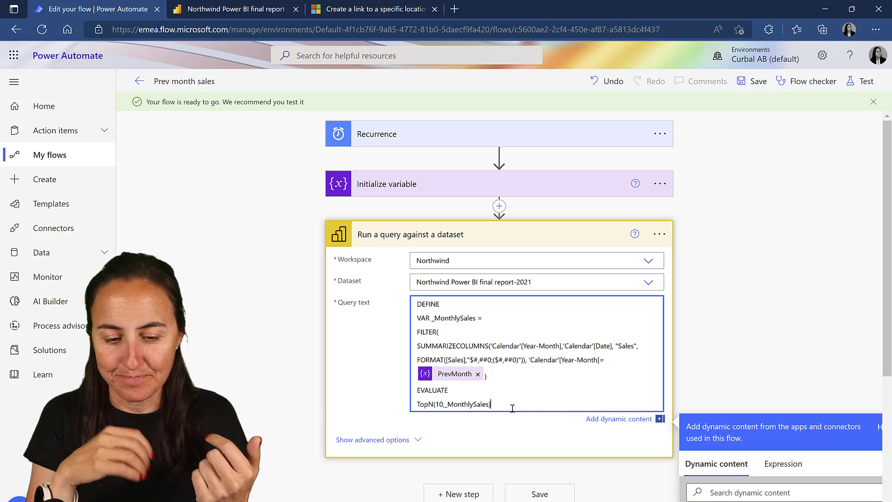
# - Append an ORDER BY clause to the query that sorts by [Sales] DESC
pyautogui.press('Return')
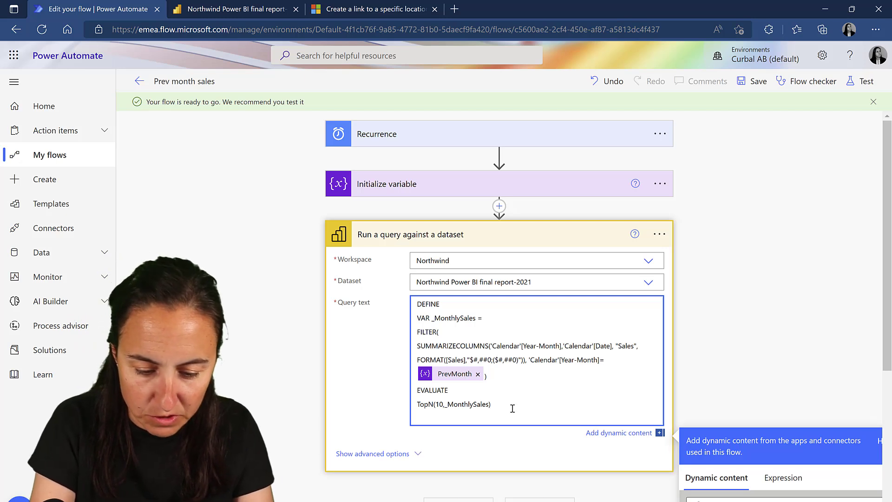
pyautogui.write('OR')
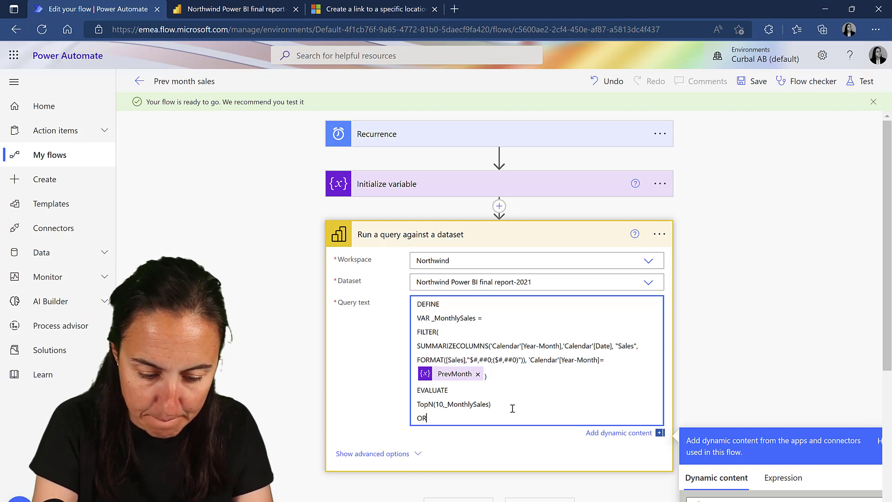
pyautogui.write('DER B')
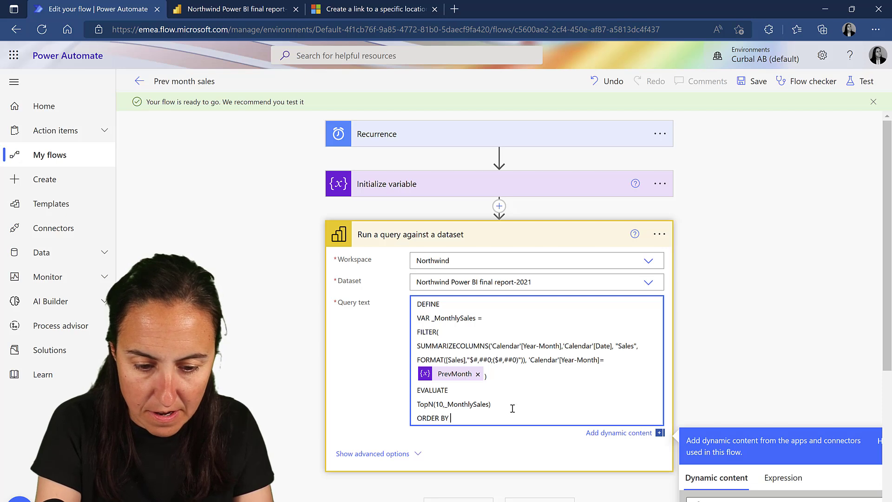
pyautogui.write('Y')
pyautogui.press('Return')
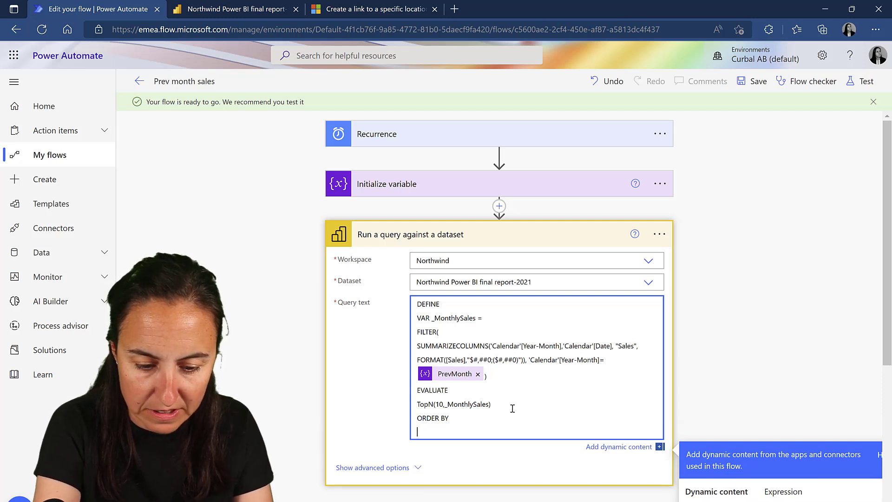
pyautogui.write('[Sales] ')
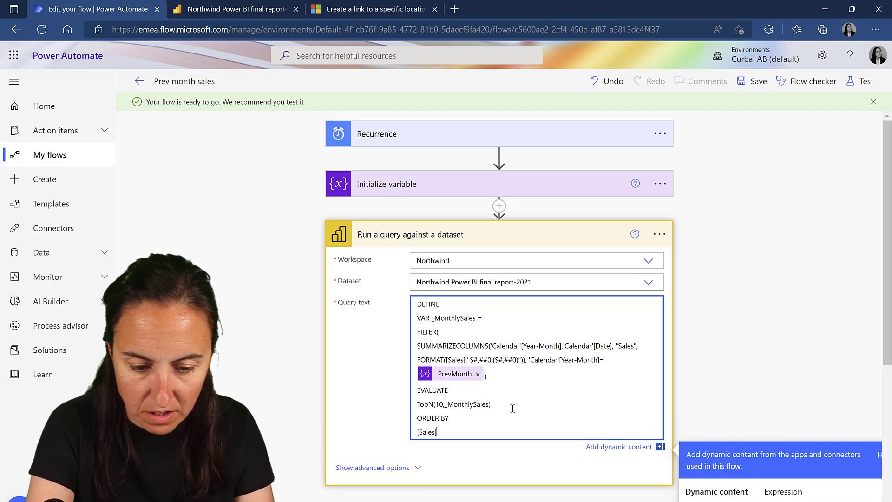
pyautogui.write('DESC')
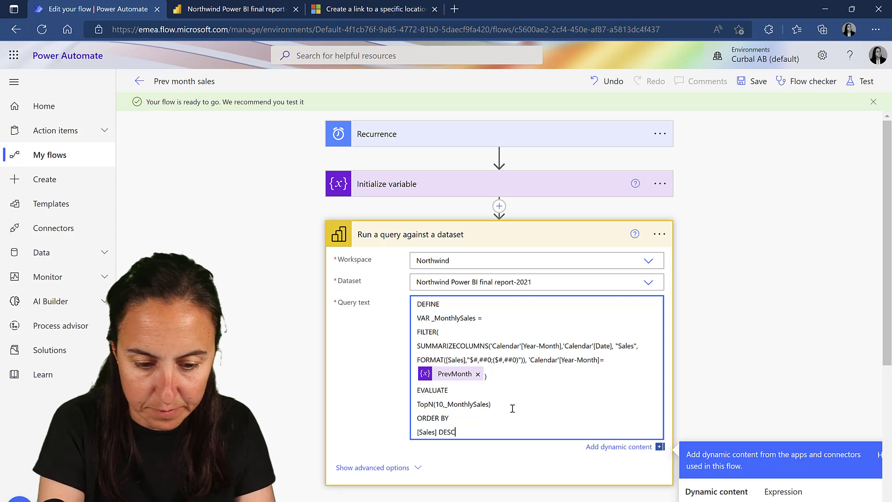
# - Save the flow and run a manual test of it
pyautogui.click(860, 82)
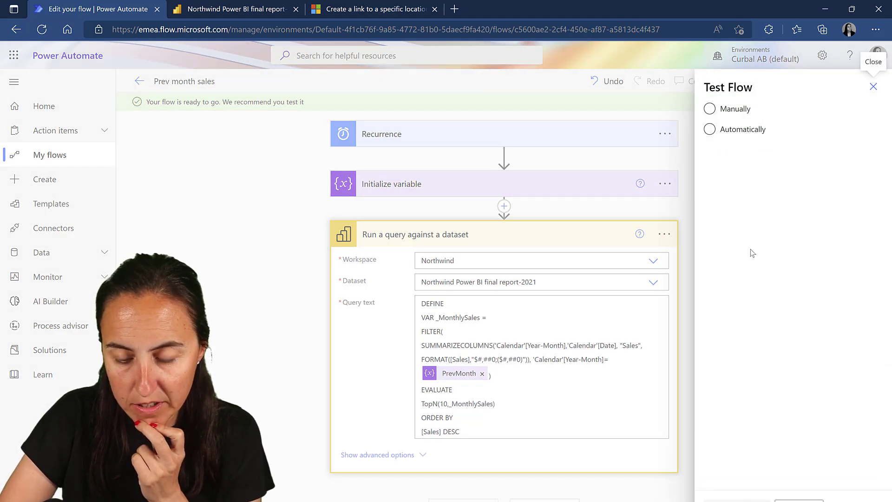
pyautogui.click(710, 109)
pyautogui.click(737, 501)
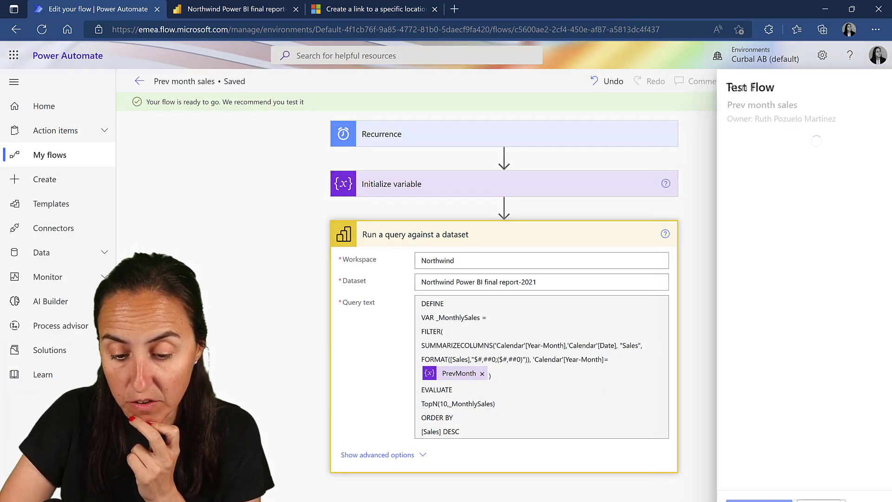
pyautogui.click(730, 499)
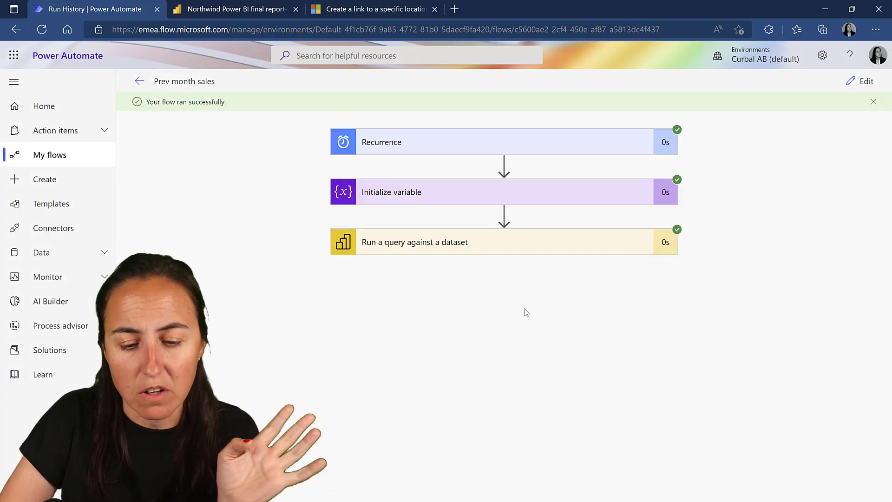
# - Examine the dataset query action's run outputs, checking the dates and Sales values in the first table rows
pyautogui.click(406, 243)
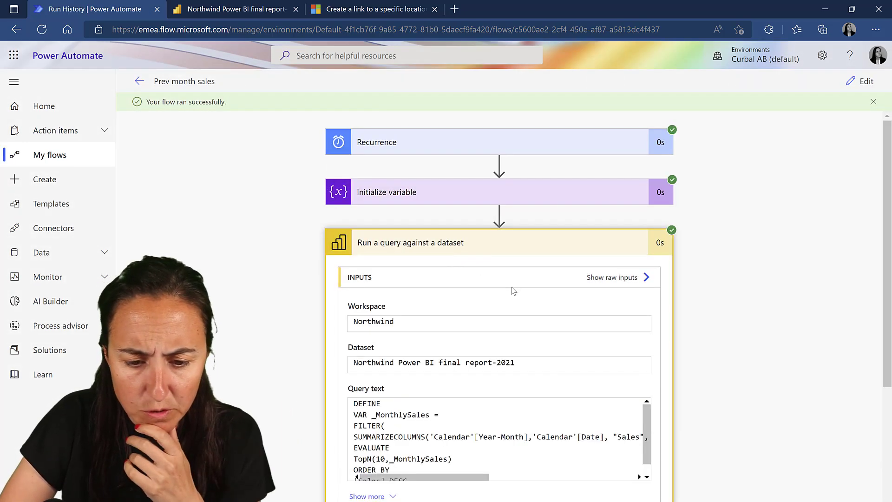
pyautogui.scroll(-3, 516, 289)
pyautogui.scroll(-2, 568, 369)
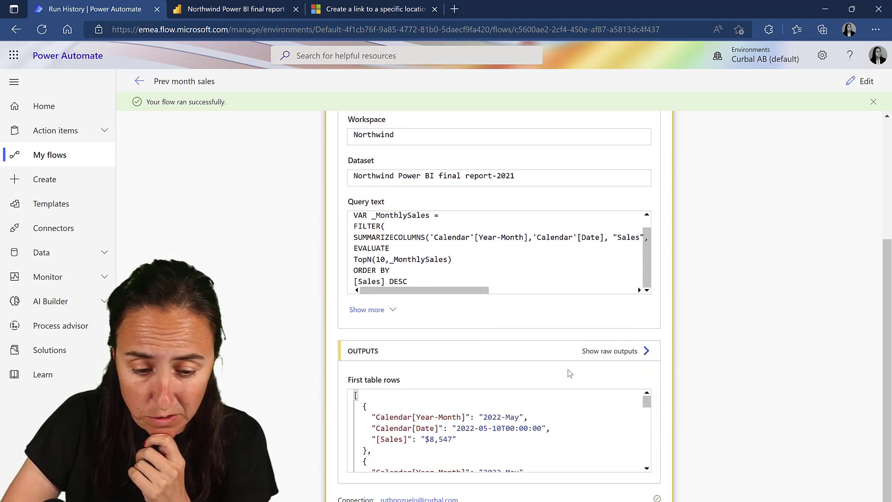
pyautogui.scroll(-5, 495, 389)
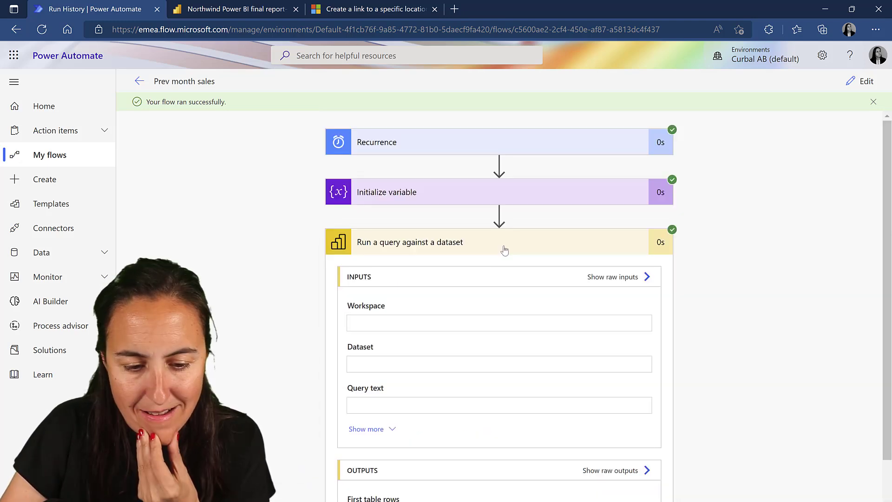
pyautogui.scroll(-4, 600, 351)
pyautogui.scroll(-1, 598, 346)
pyautogui.scroll(-5, 549, 391)
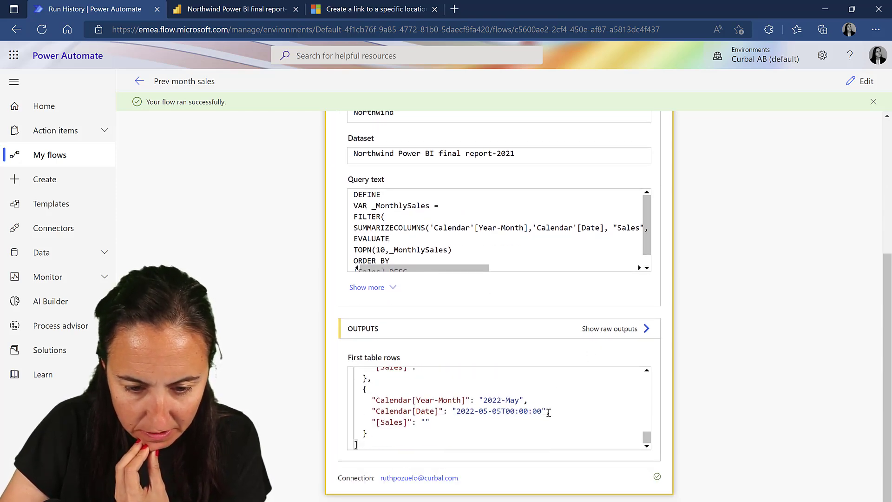
pyautogui.moveTo(444, 424); pyautogui.dragTo(376, 422)
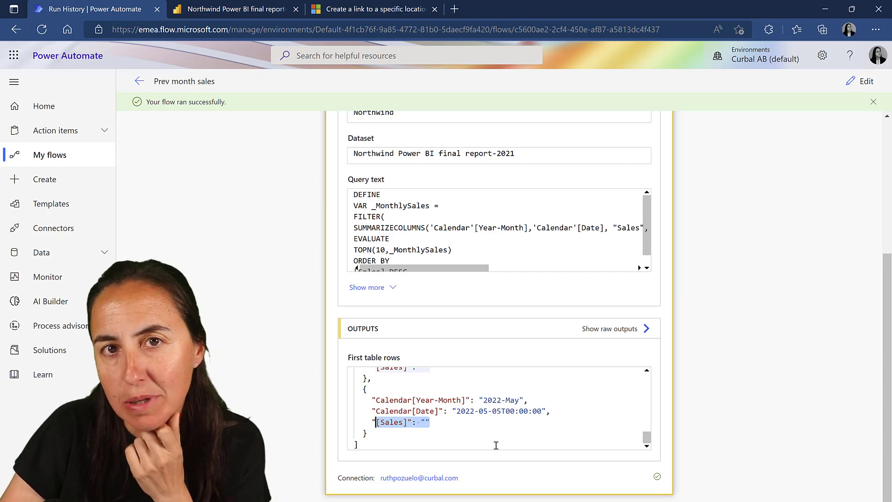
pyautogui.scroll(5, 528, 395)
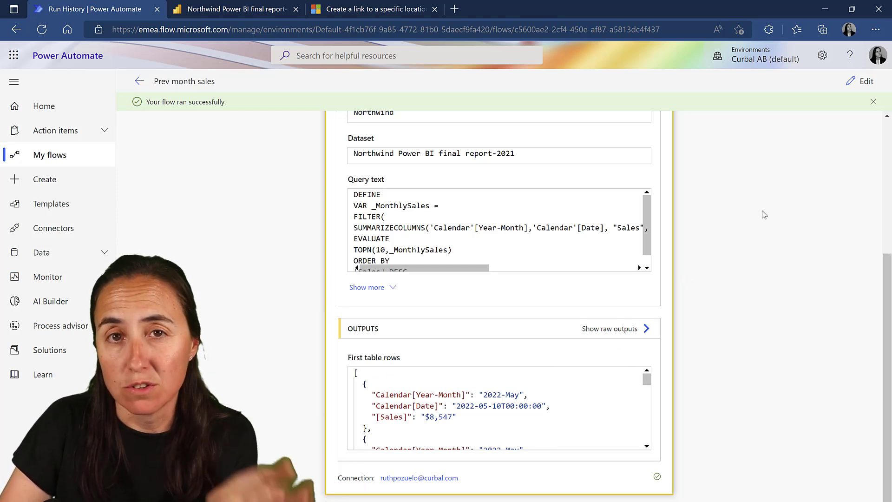
# - Edit the flow's dataset query, inserting FILTER(Orders, [Sales]<>blank()), before the "Sales" column in SUMMARIZECOLUMNS
pyautogui.click(862, 81)
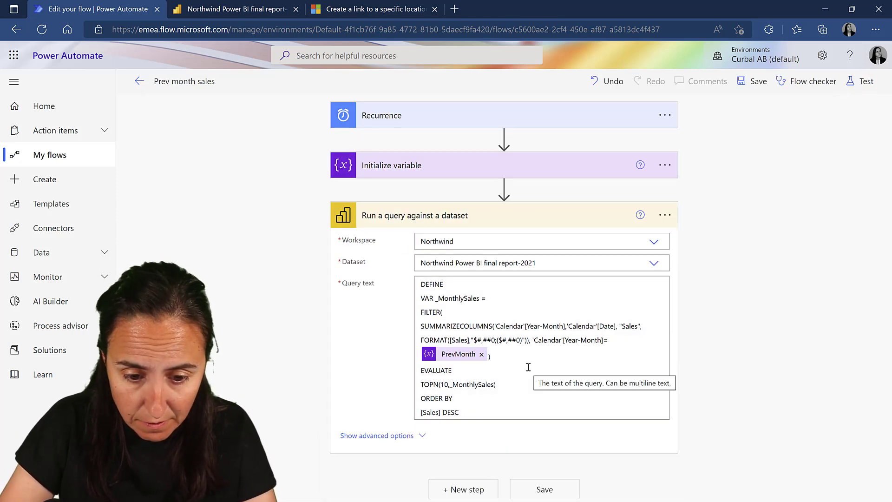
pyautogui.click(621, 325)
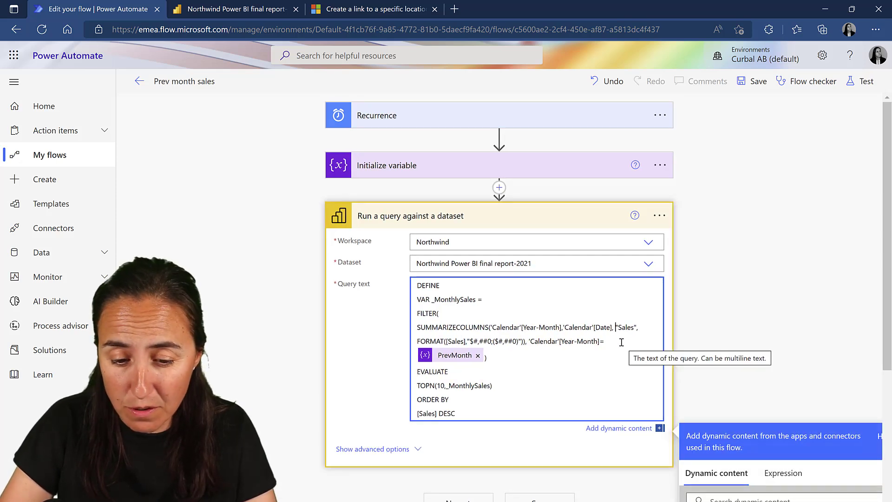
pyautogui.write('FILTER')
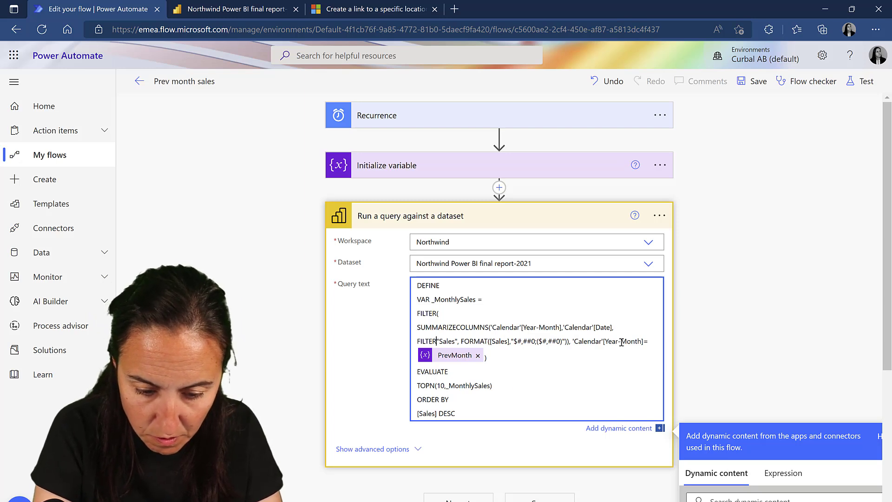
pyautogui.write('(Order')
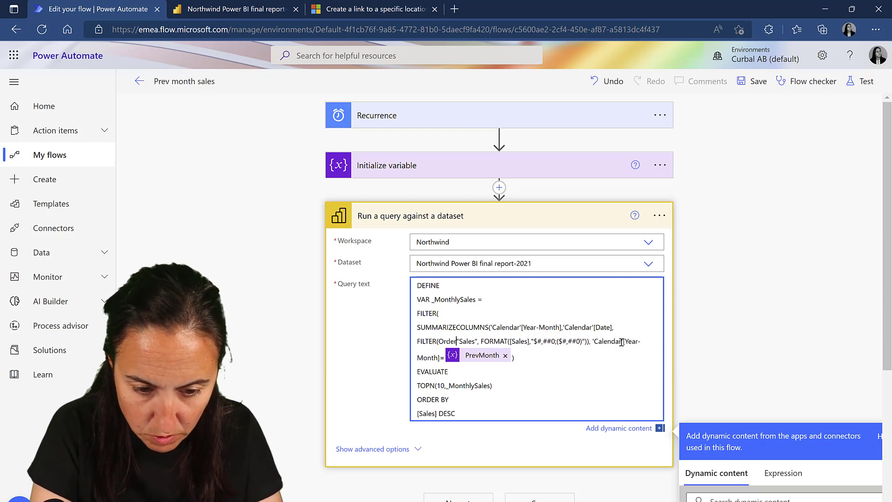
pyautogui.write('s,')
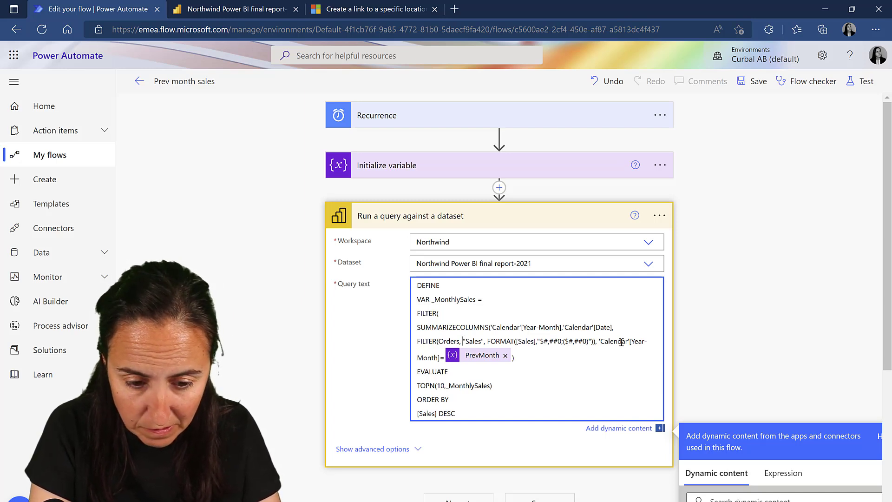
pyautogui.write('[Sales]')
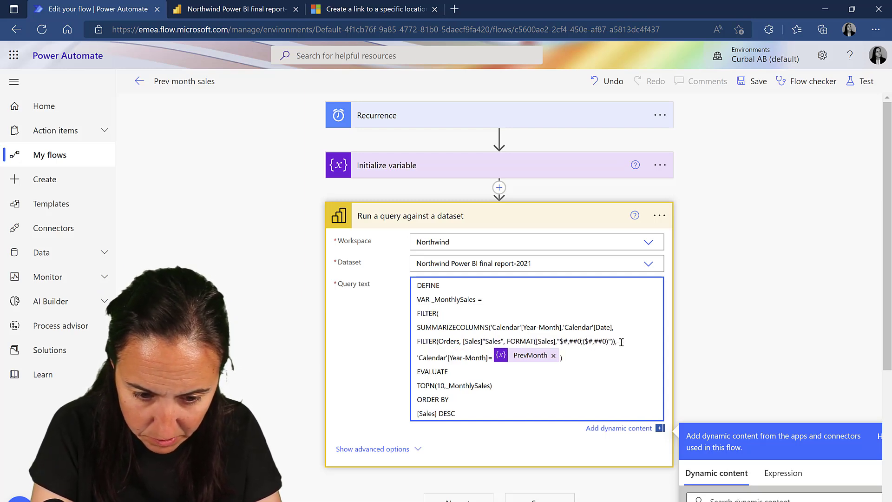
pyautogui.write('<>')
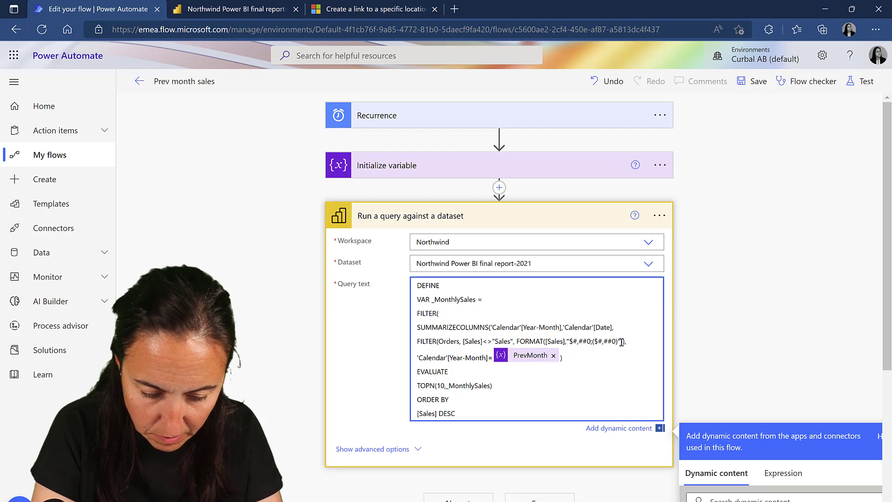
pyautogui.write('blank(')
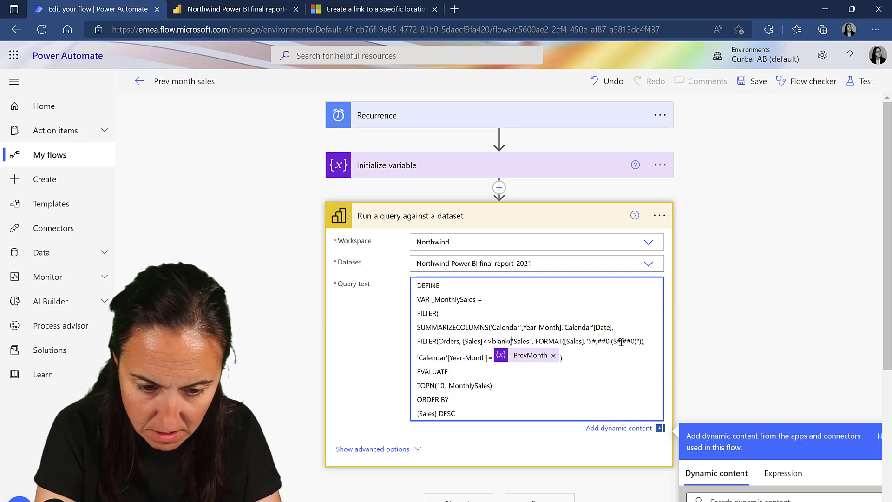
pyautogui.write(')')
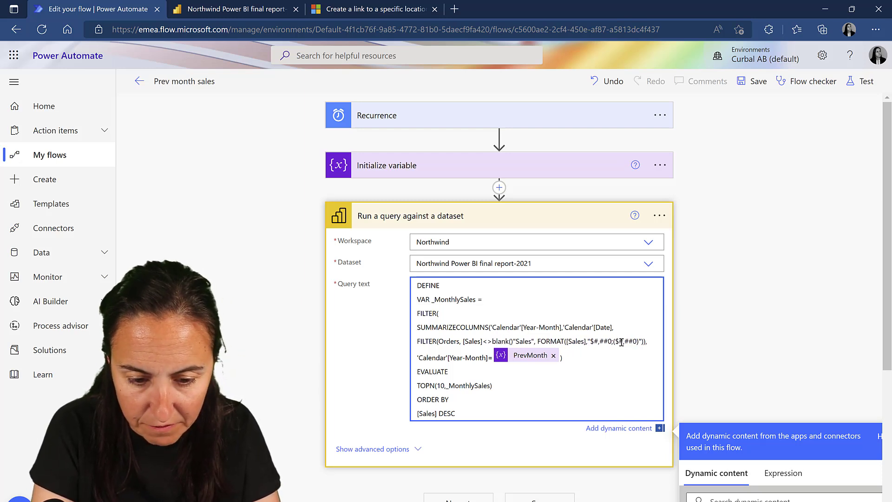
pyautogui.write('),')
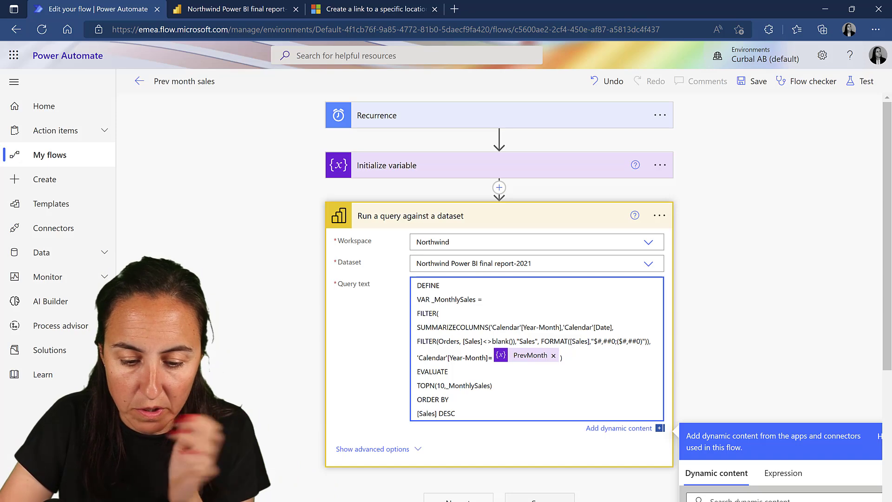
# - Save the flow with the blank-sales filter and test it manually
pyautogui.hotkey('ctrl', 's')
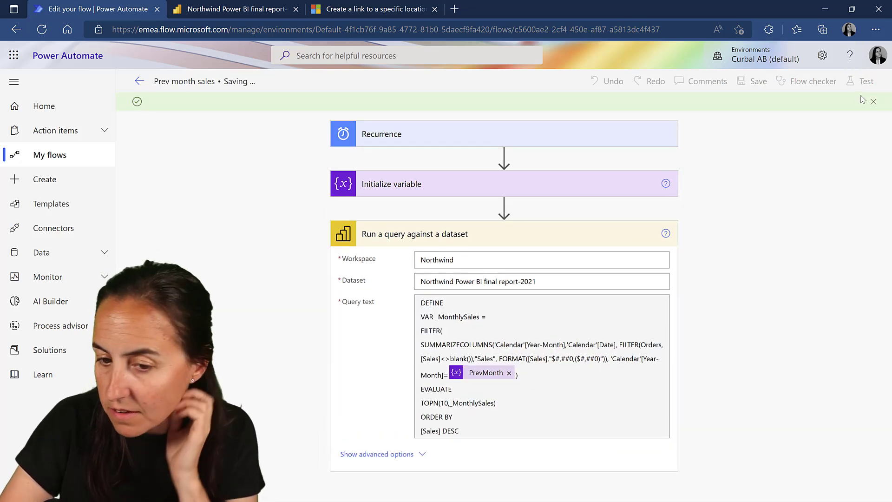
pyautogui.click(851, 86)
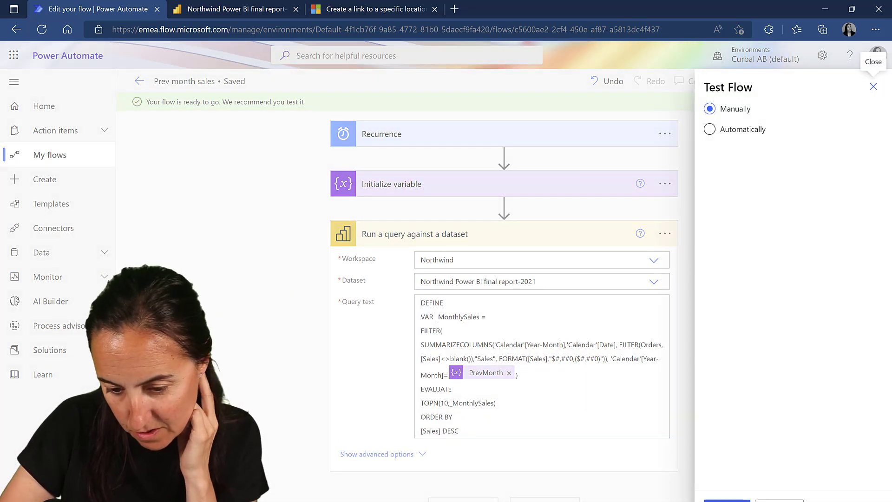
pyautogui.click(726, 501)
pyautogui.click(732, 501)
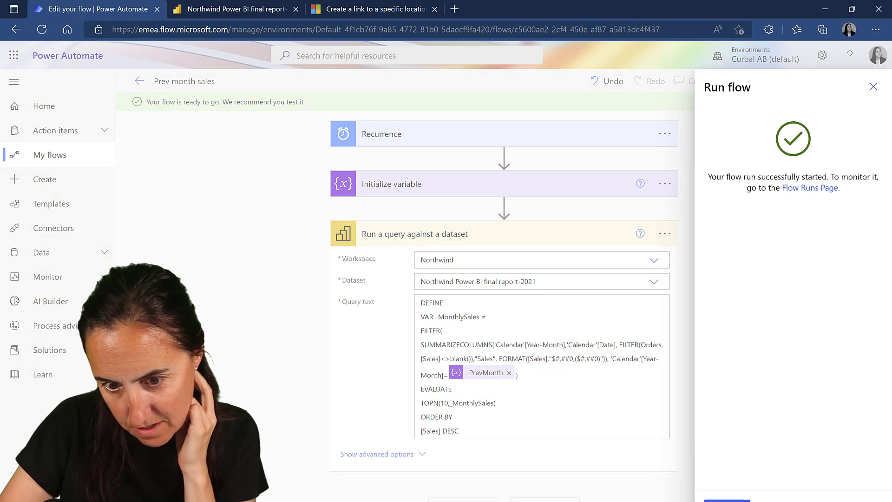
pyautogui.click(733, 501)
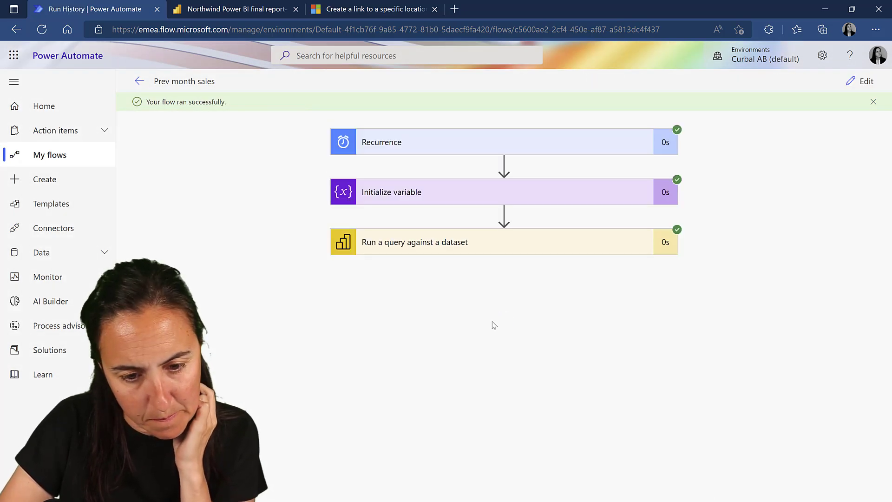
# - Check the dates and Sales values returned in the query action's first table rows
pyautogui.click(467, 242)
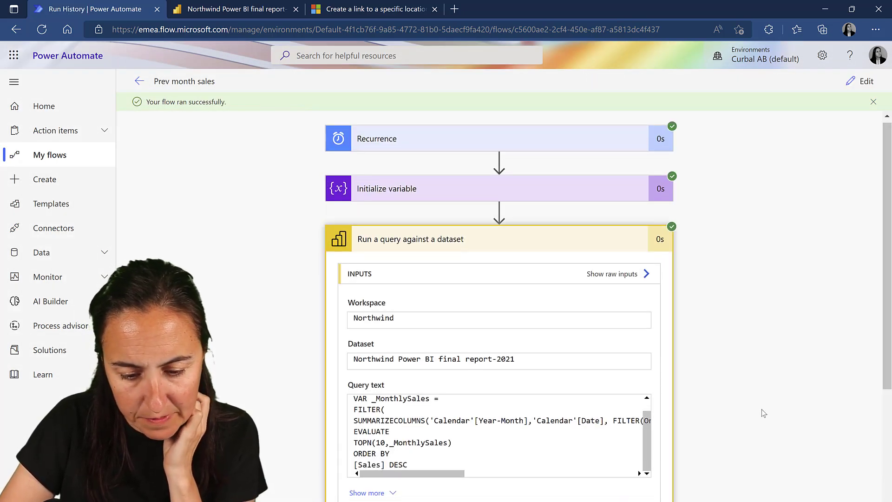
pyautogui.scroll(-5, 481, 405)
pyautogui.scroll(10, 481, 406)
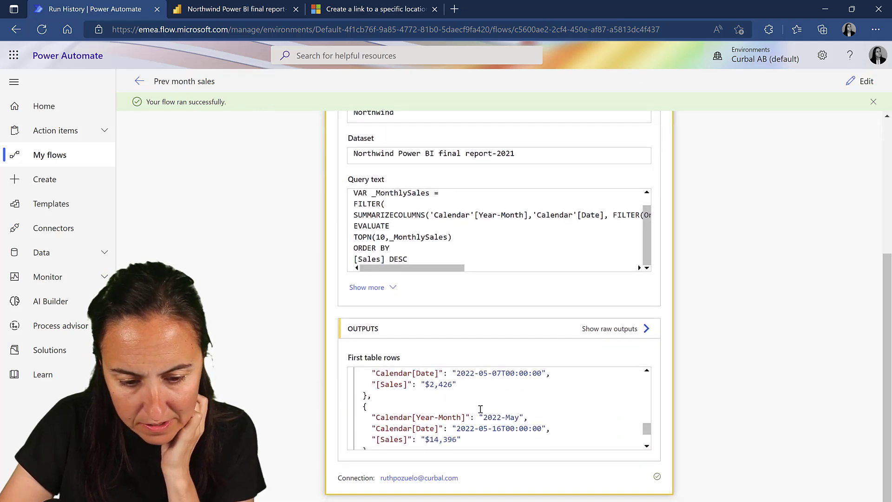
pyautogui.scroll(-3, 450, 414)
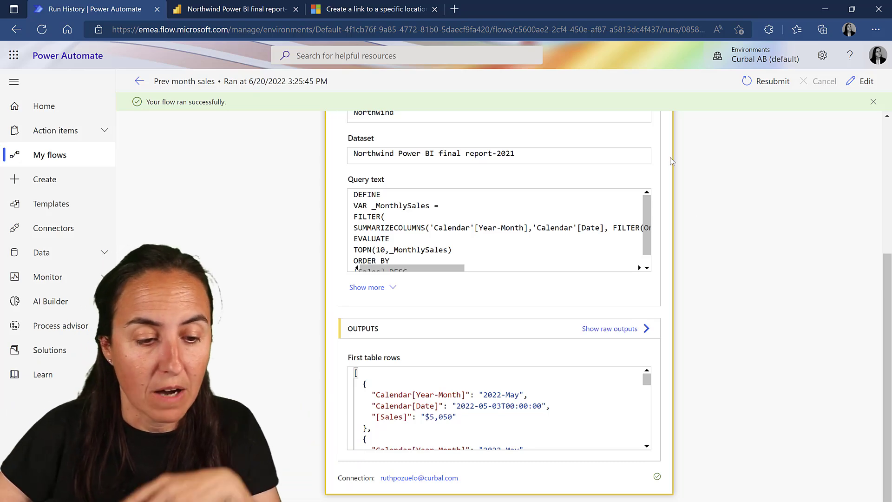
# - Return to editing the flow and add a Create HTML table action after the query, using First table rows as its source
pyautogui.click(147, 82)
pyautogui.click(154, 82)
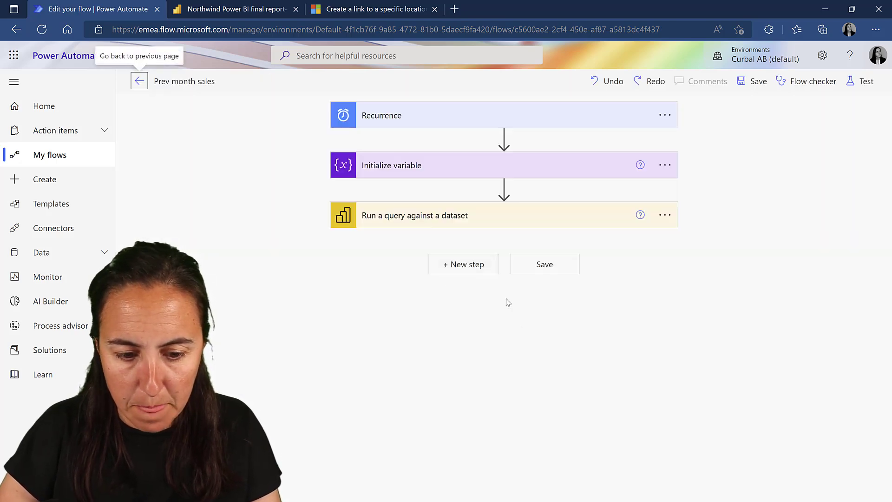
pyautogui.click(462, 265)
pyautogui.write('html')
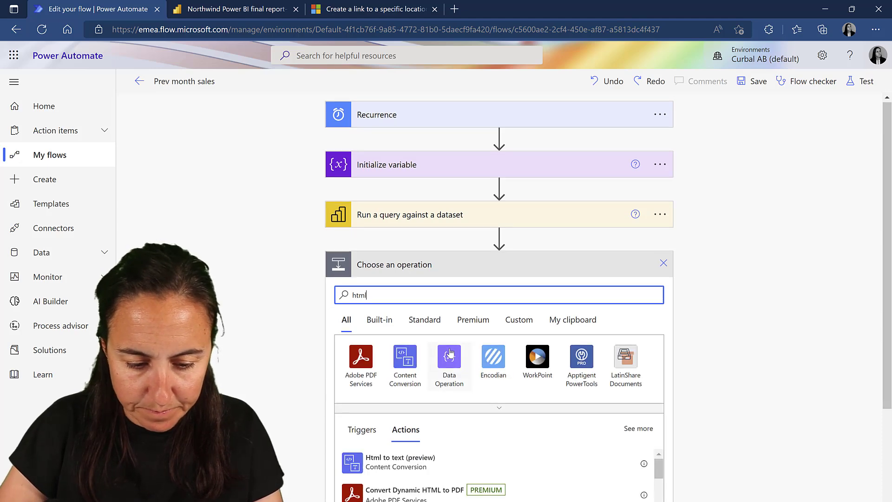
pyautogui.scroll(-3, 399, 321)
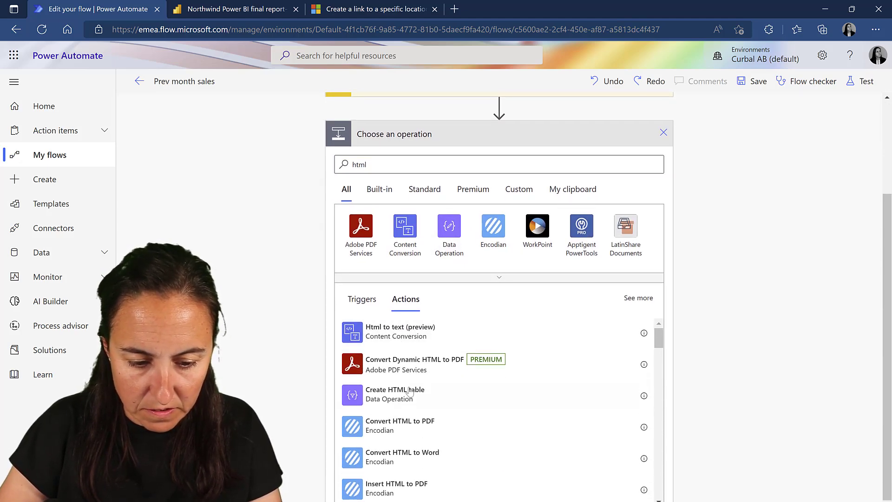
pyautogui.click(412, 403)
pyautogui.click(452, 292)
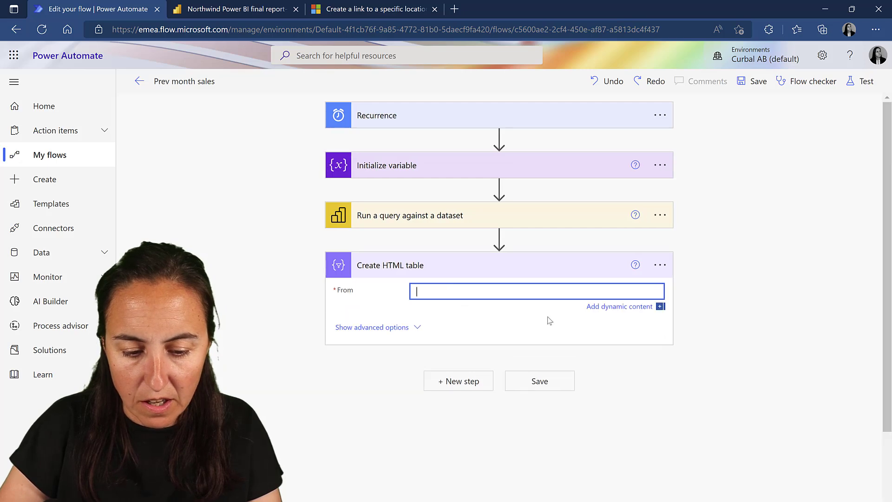
pyautogui.scroll(-2, 762, 483)
pyautogui.click(730, 434)
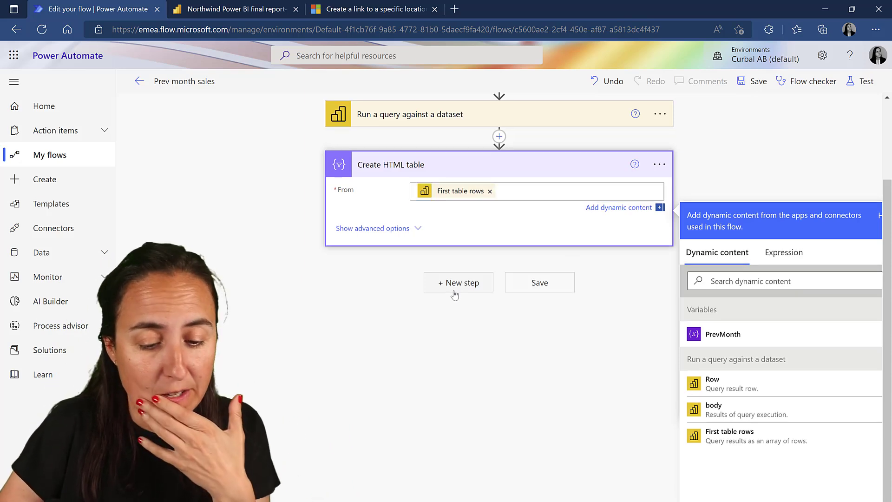
# - Add an Office 365 Outlook Send an email (V2) action as the last step and enter the recipient's name
pyautogui.click(454, 291)
pyautogui.write('send ')
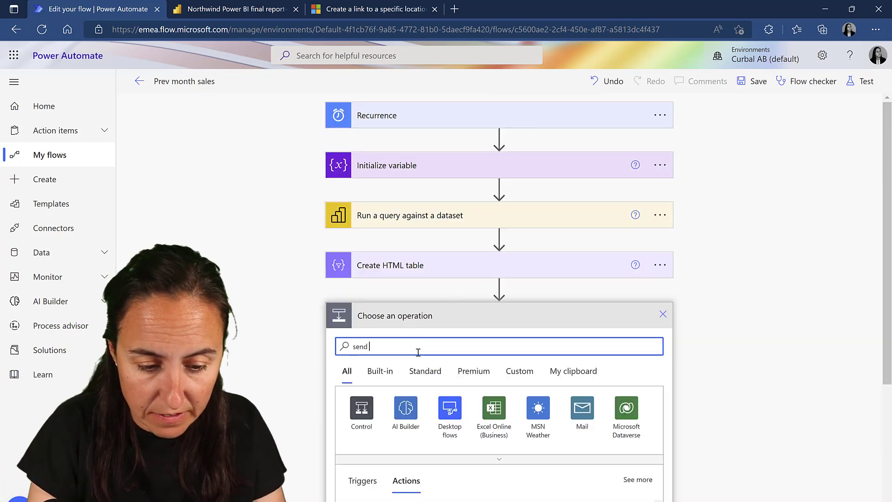
pyautogui.write('email')
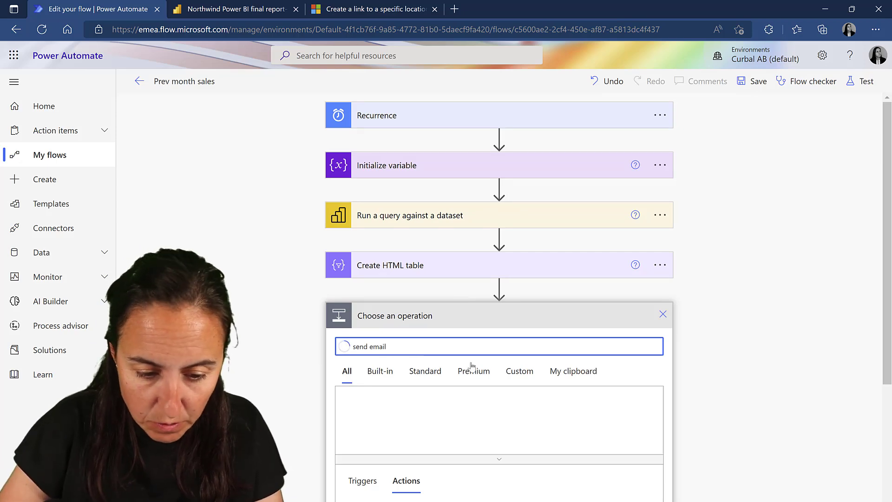
pyautogui.scroll(-5, 530, 367)
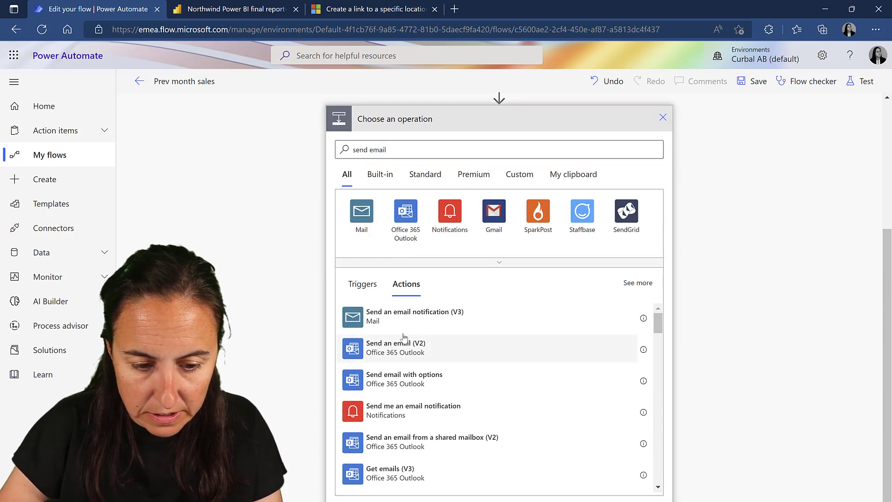
pyautogui.click(404, 343)
pyautogui.click(456, 344)
pyautogui.write('ru')
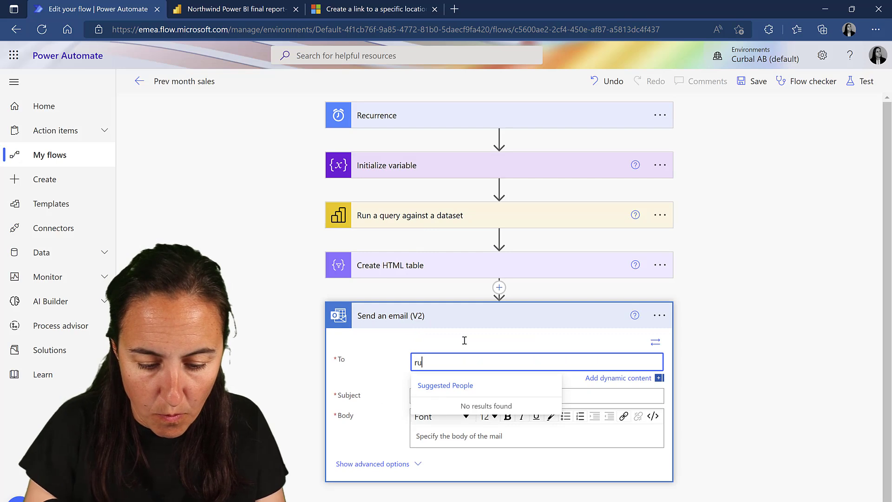
pyautogui.write('th')
pyautogui.press('Return')
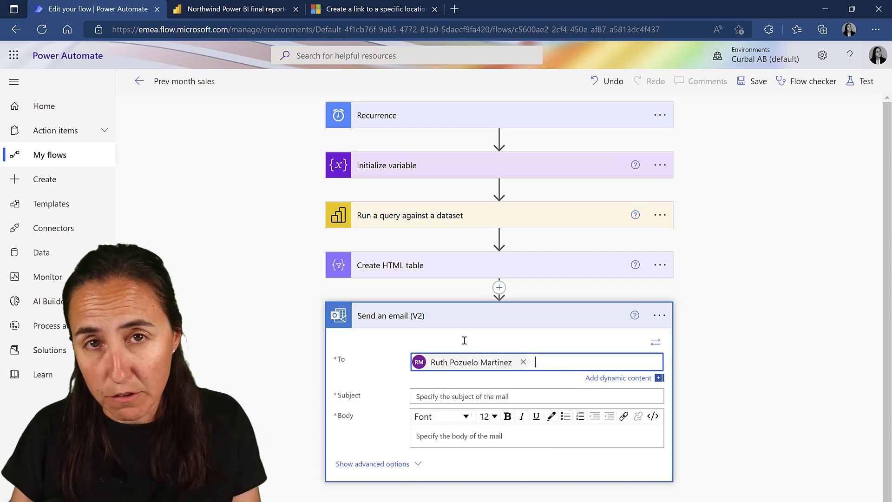
# - Set the email subject to "Your TOP10 sales" followed by the PrevMonth variable, and insert the HTML table's Output as the body
pyautogui.click(474, 397)
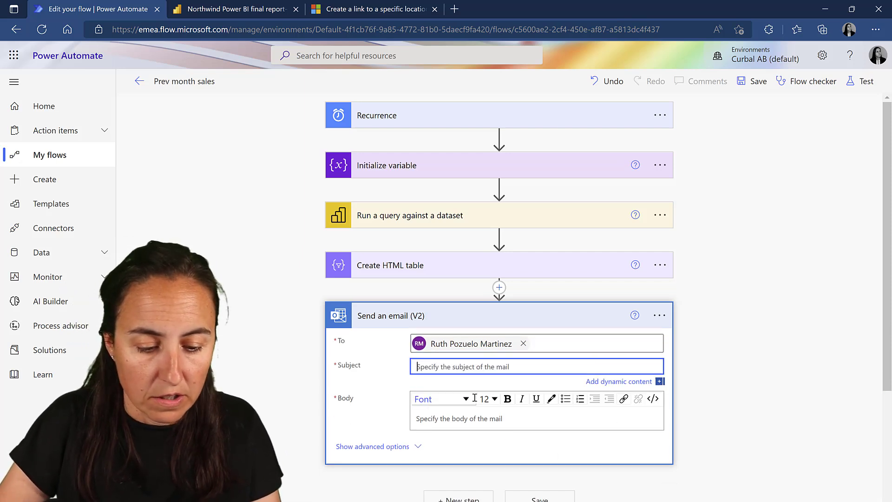
pyautogui.write('Top')
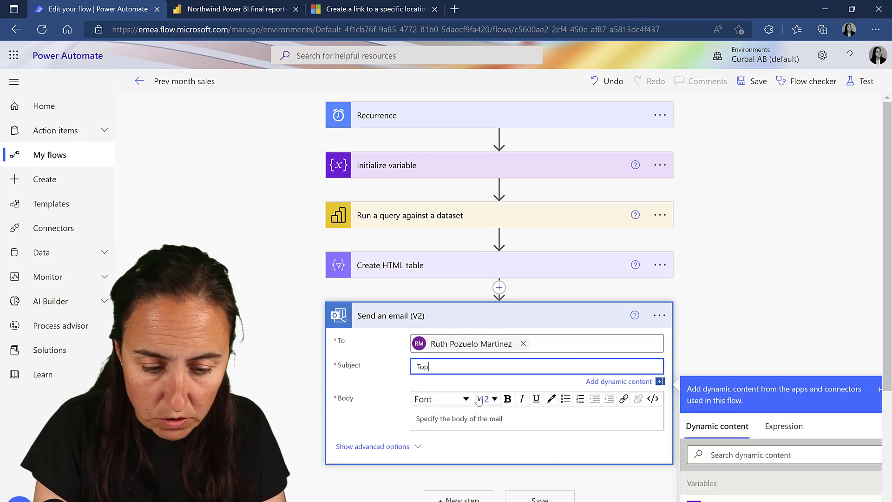
pyautogui.write('o')
pyautogui.press('BackSpace')
pyautogui.press('BackSpace')
pyautogui.write('Your TOP10 sales')
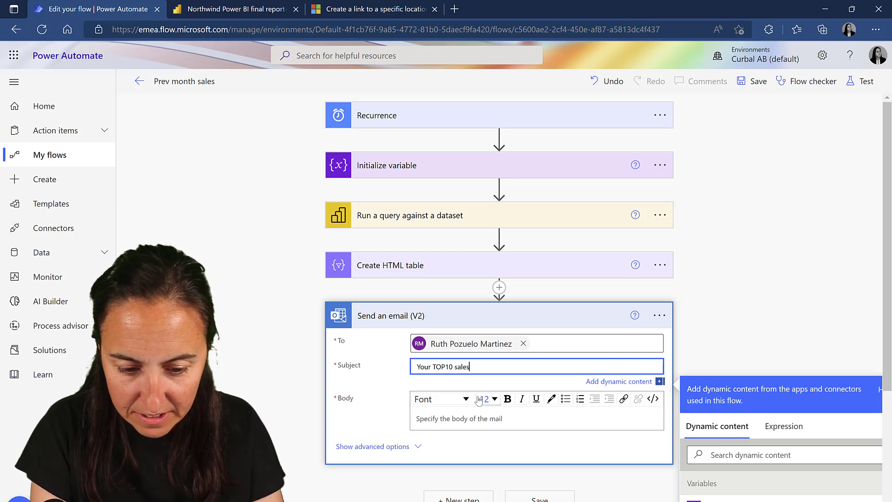
pyautogui.scroll(-3, 754, 423)
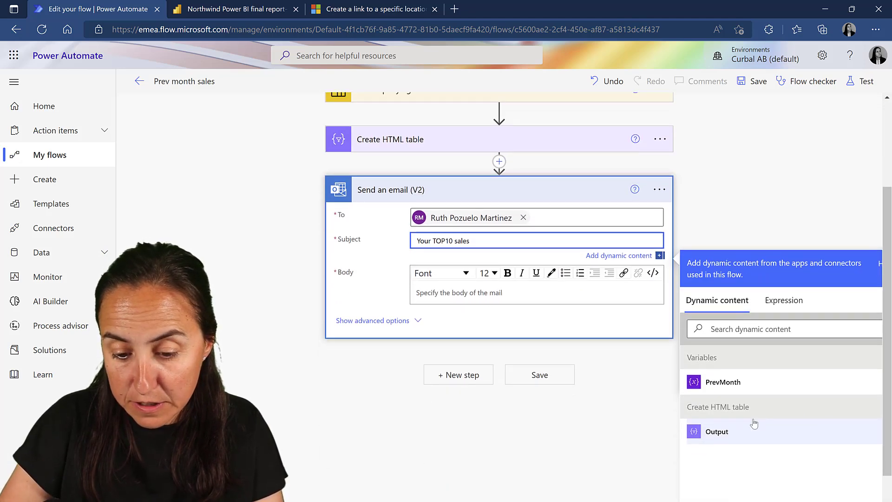
pyautogui.click(734, 381)
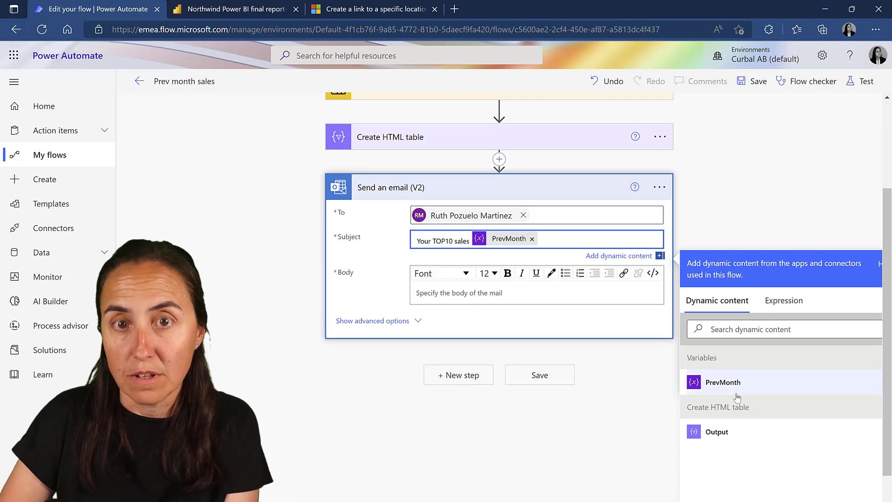
pyautogui.click(453, 298)
pyautogui.click(717, 488)
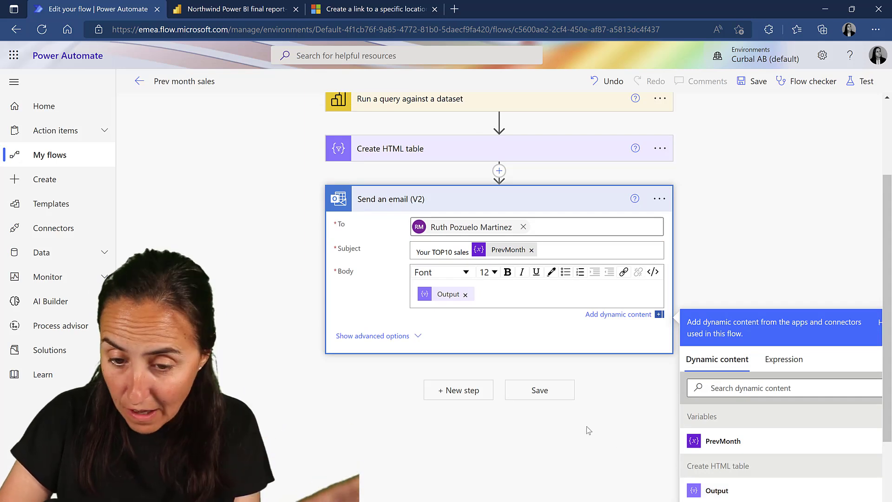
# - Save the Prev month sales flow and test it manually
pyautogui.click(552, 393)
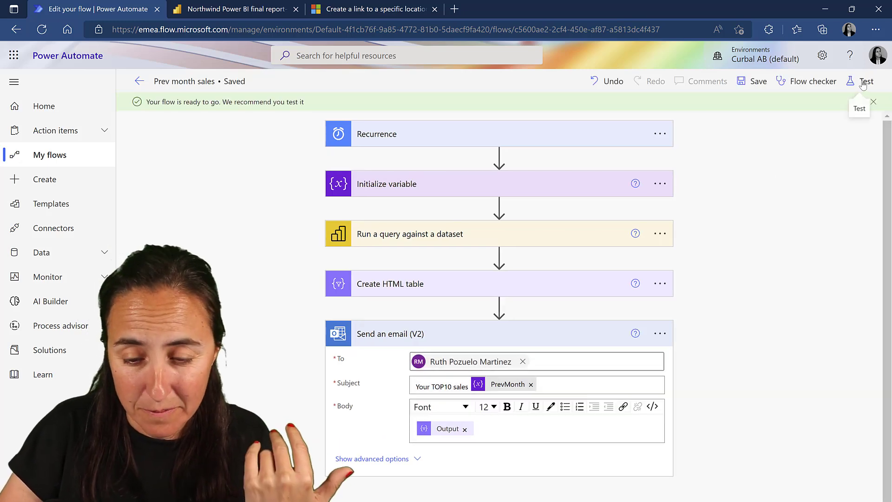
pyautogui.click(864, 83)
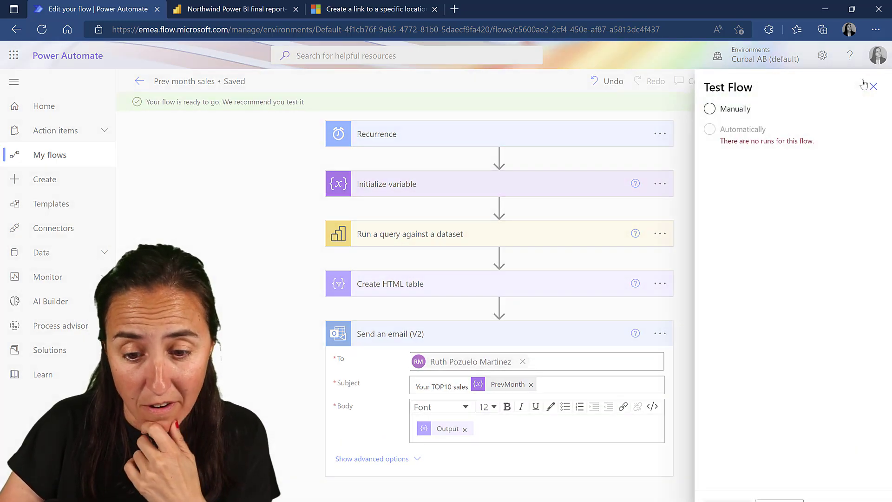
pyautogui.click(743, 110)
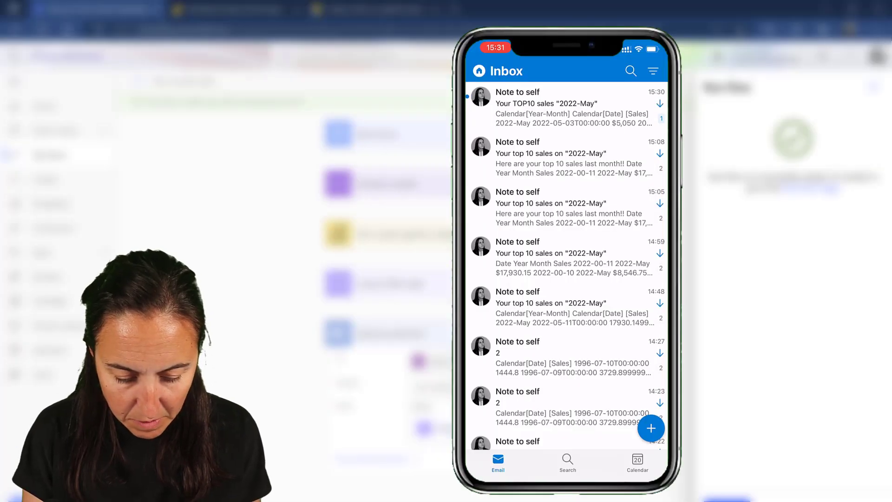
# - Open the newest "Your TOP10 sales" email in the phone's inbox and check its sales table
pyautogui.click(558, 106)
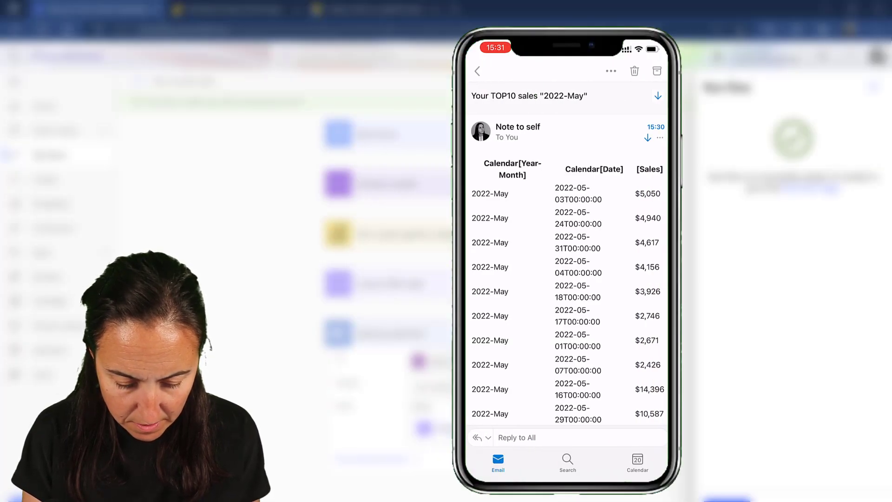
pyautogui.scroll(-1, 567, 279)
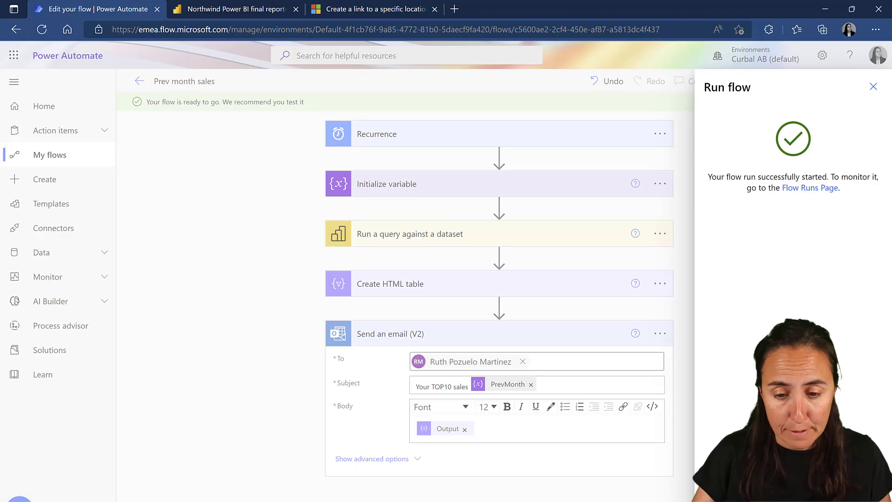
pyautogui.press('Escape')
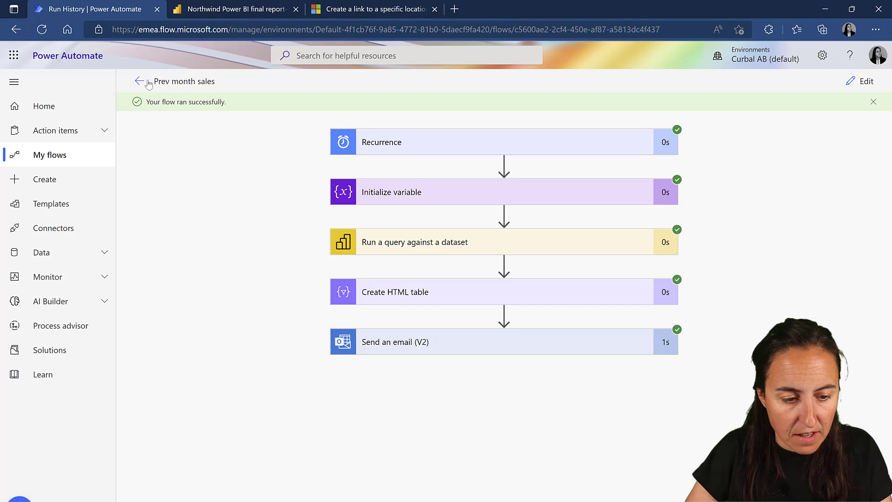
# - Reopen the flow for editing and begin inserting an action between Create HTML table and Send an email (V2)
pyautogui.click(863, 82)
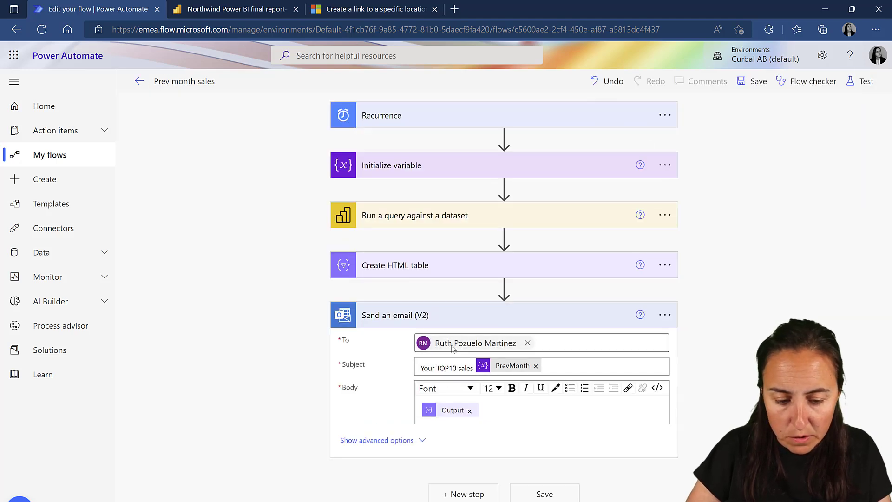
pyautogui.click(504, 288)
pyautogui.click(505, 305)
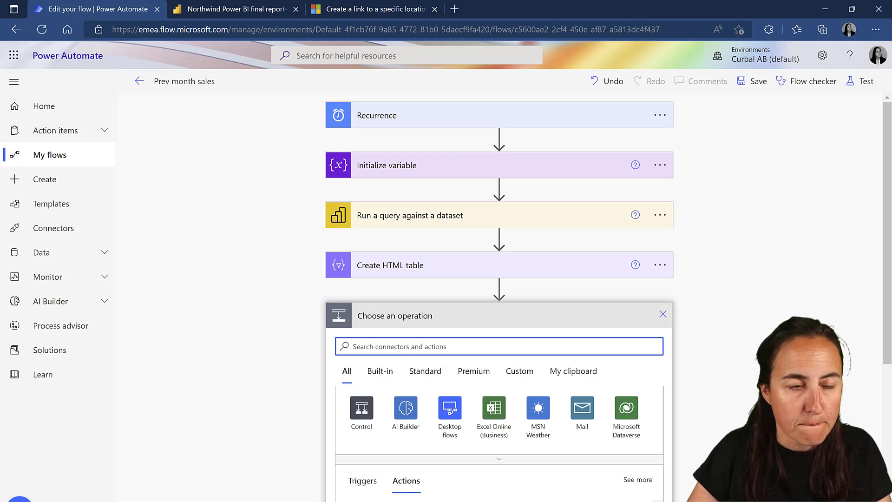
# - Open the fancy table example from the W3Schools CSS Tables page and examine its #customers style rules, including the even-row and hover colours
pyautogui.hotkey('alt', 'Tab')
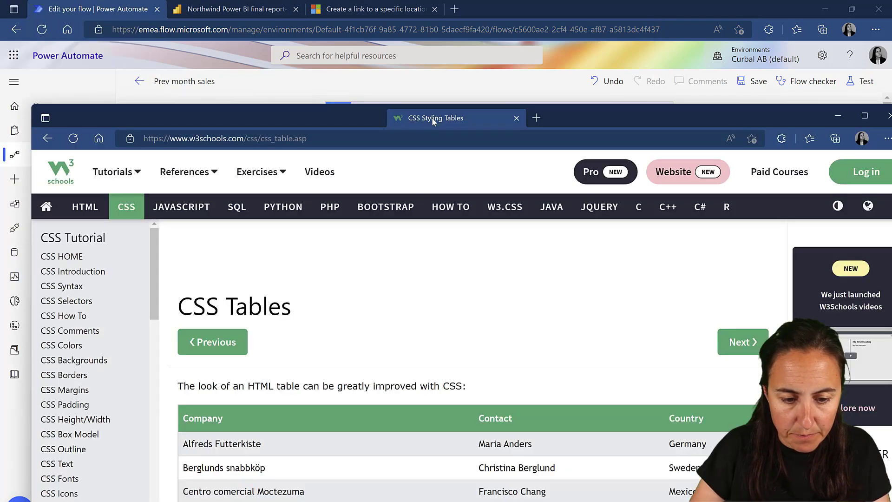
pyautogui.moveTo(433, 121); pyautogui.dragTo(261, 11)
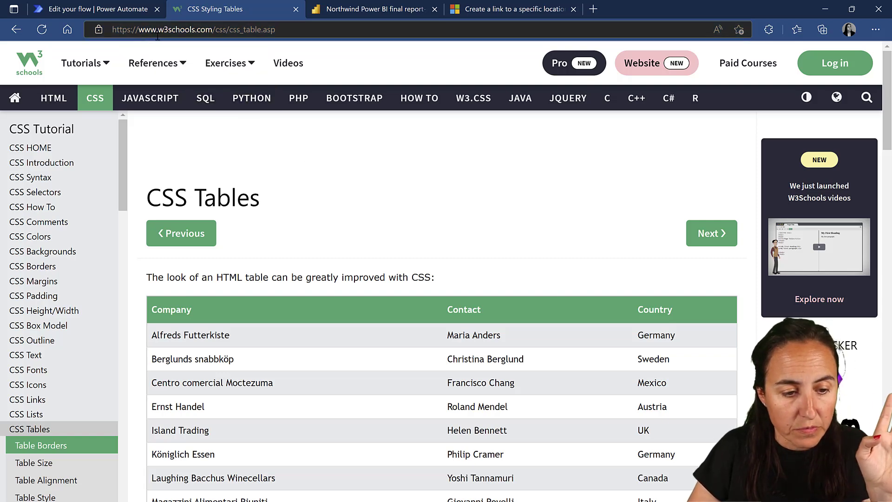
pyautogui.scroll(-5, 418, 339)
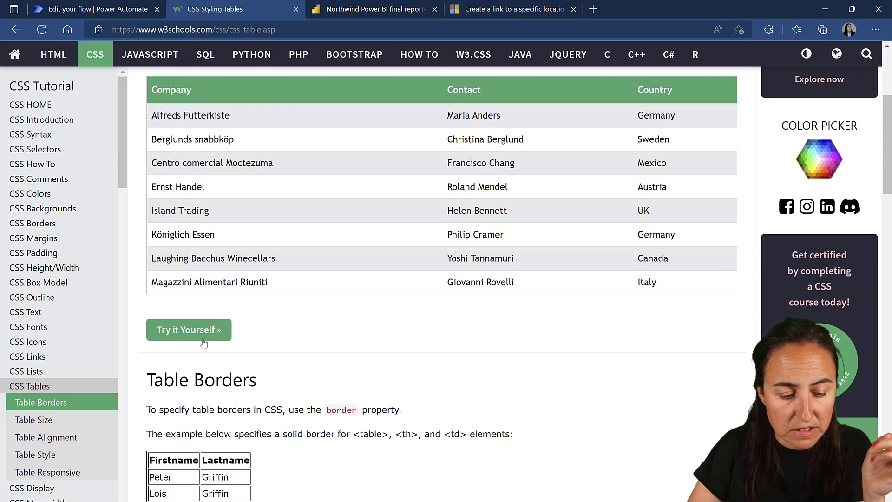
pyautogui.click(207, 329)
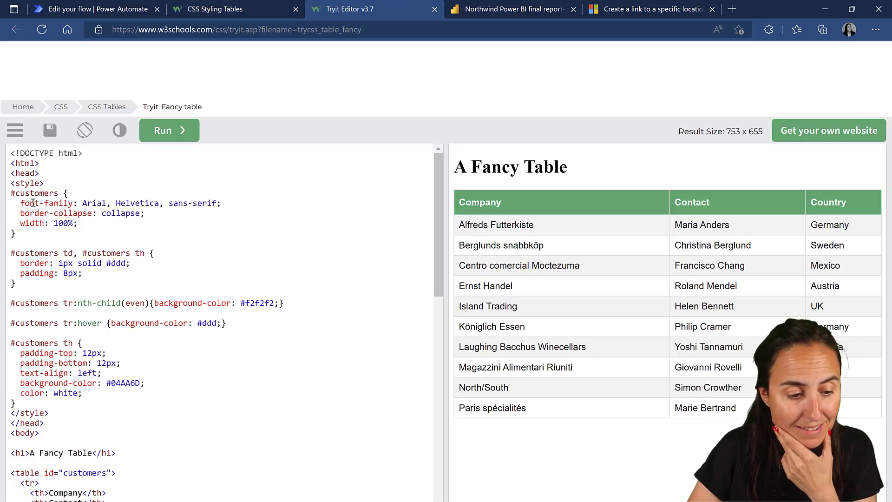
pyautogui.moveTo(83, 393); pyautogui.dragTo(1, 196)
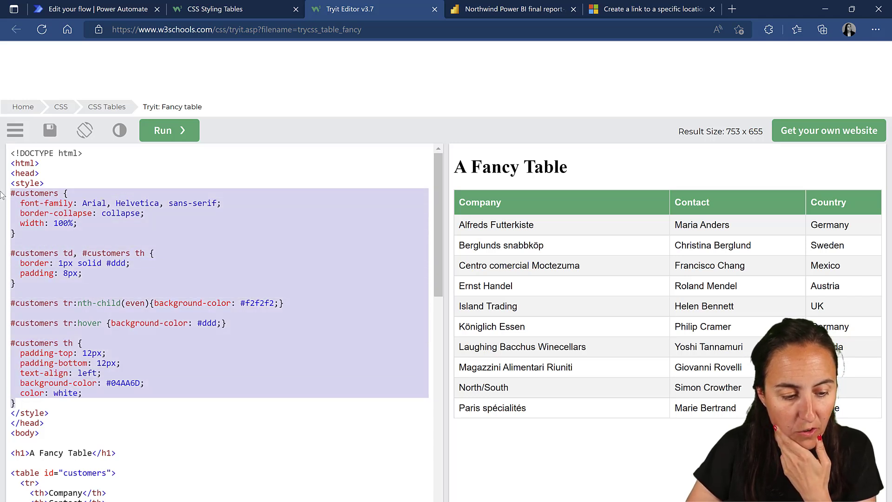
pyautogui.click(52, 203)
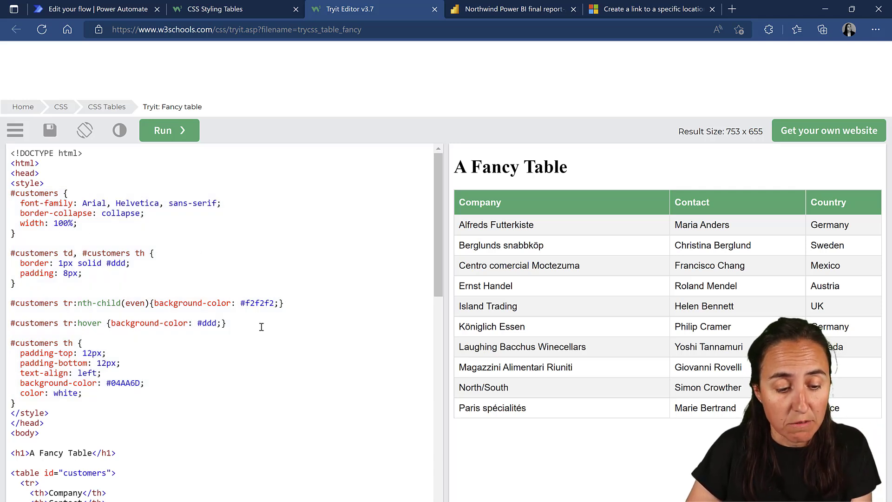
pyautogui.moveTo(259, 322); pyautogui.dragTo(11, 302)
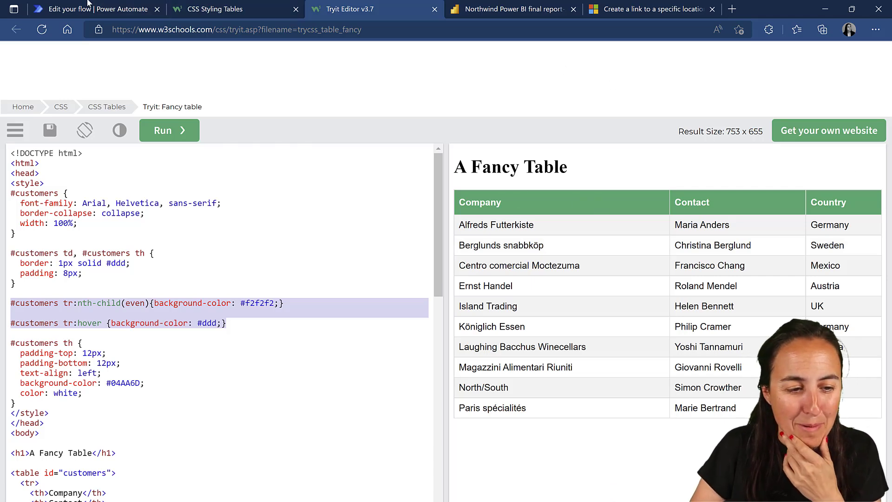
# - Return to the flow and add a Data Operation Compose action between Create HTML table and Send an email (V2)
pyautogui.click(113, 11)
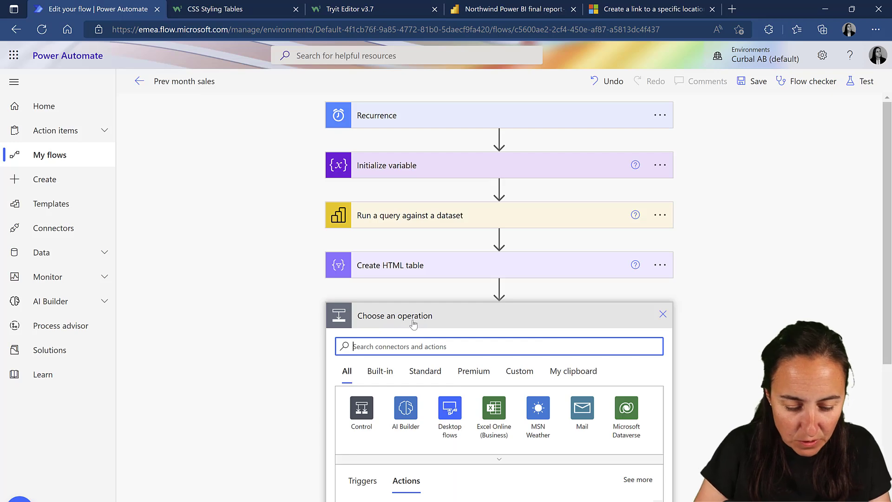
pyautogui.write('comp')
pyautogui.scroll(-5, 409, 302)
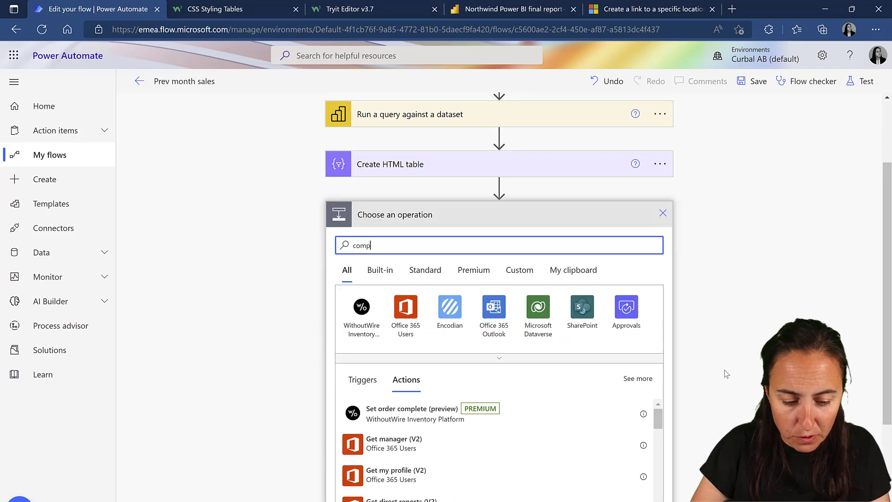
pyautogui.scroll(3, 395, 215)
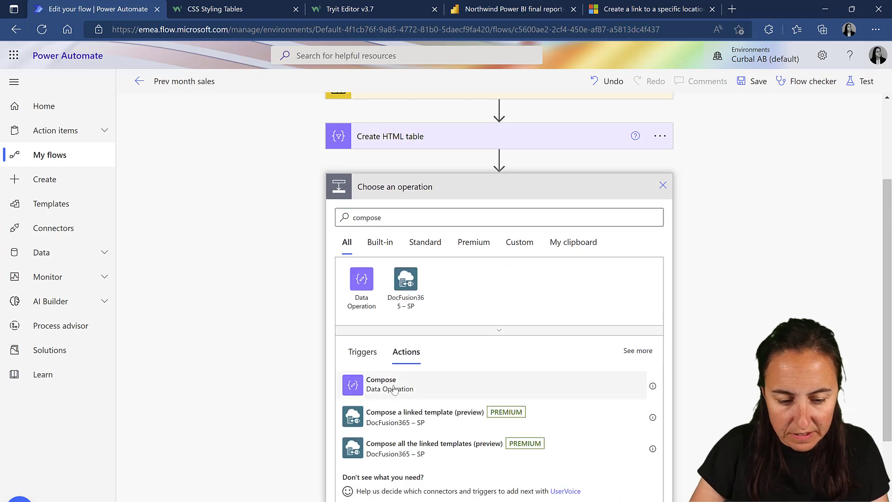
pyautogui.click(394, 386)
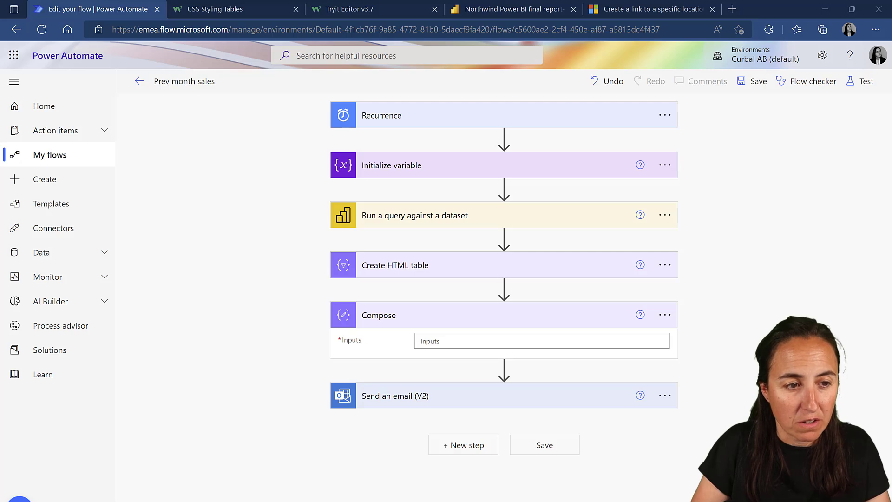
# - Paste the CSS style block into the Compose inputs, with 100% table width, 13px body text and a #04AA6D header with white text
pyautogui.click(474, 341)
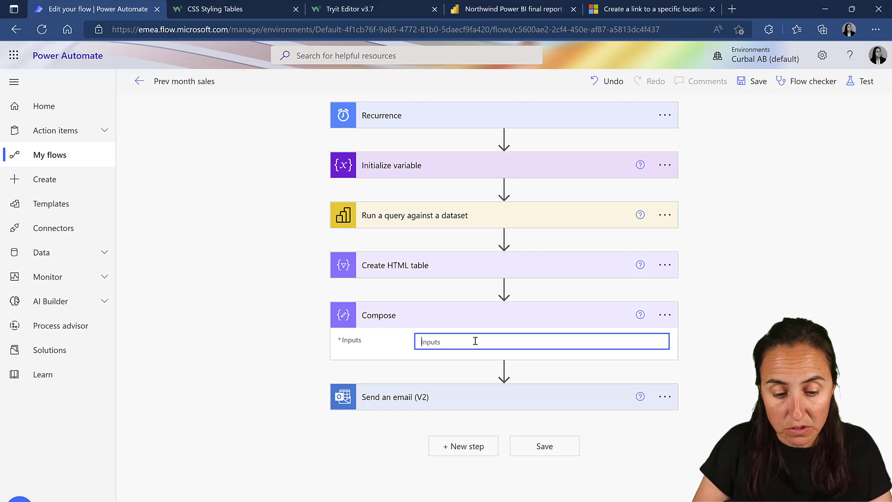
pyautogui.hotkey('ctrl', 'v')
pyautogui.scroll(-4, 503, 342)
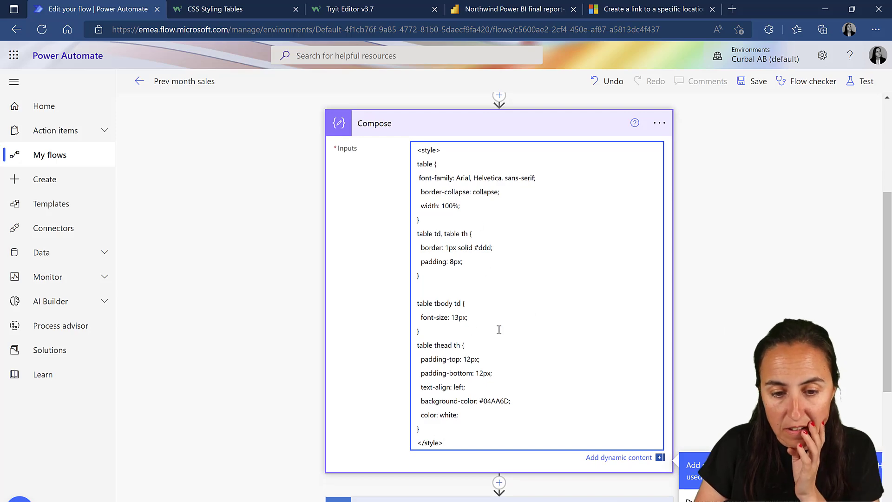
# - Review the W3Schools fancy table example and its code against the pasted CSS
pyautogui.click(230, 9)
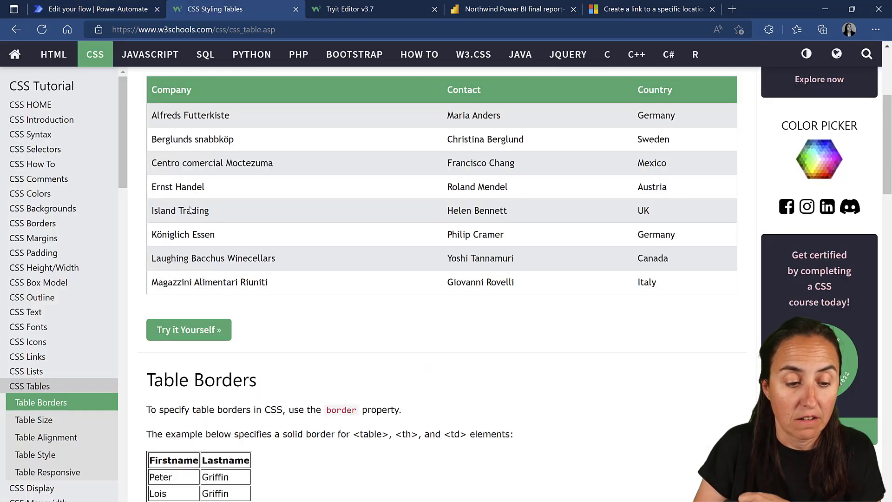
pyautogui.click(334, 8)
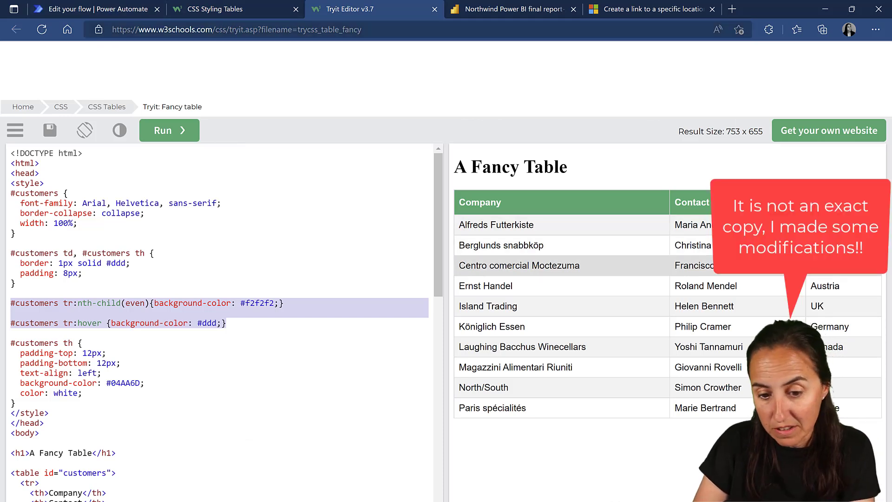
pyautogui.click(175, 132)
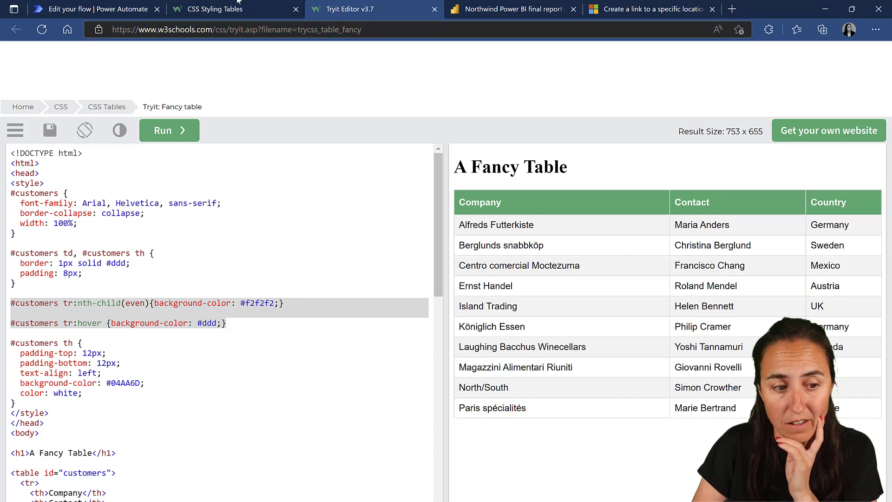
# - Return to the flow and insert the Create HTML table Output after the closing style tag in the Compose inputs
pyautogui.click(98, 8)
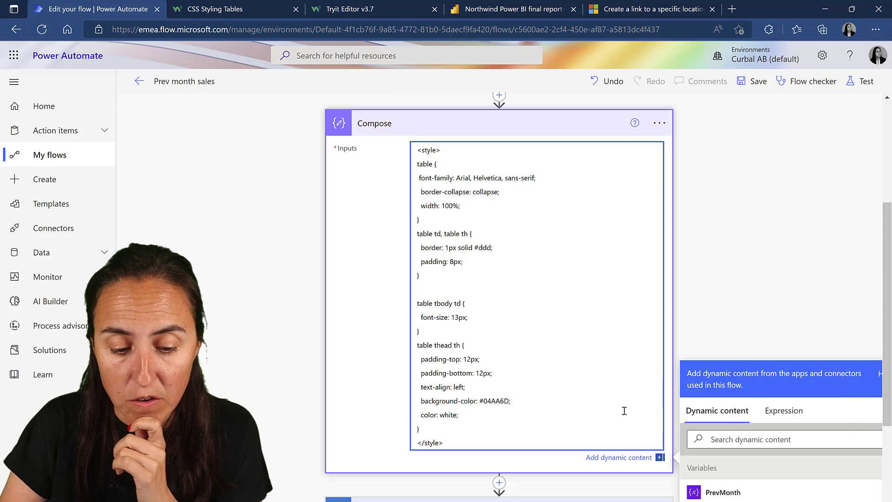
pyautogui.scroll(-3, 624, 410)
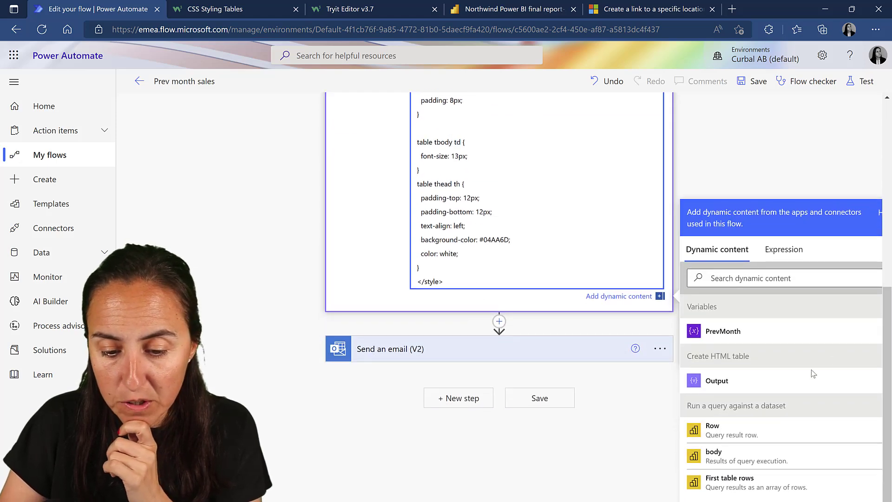
pyautogui.click(759, 390)
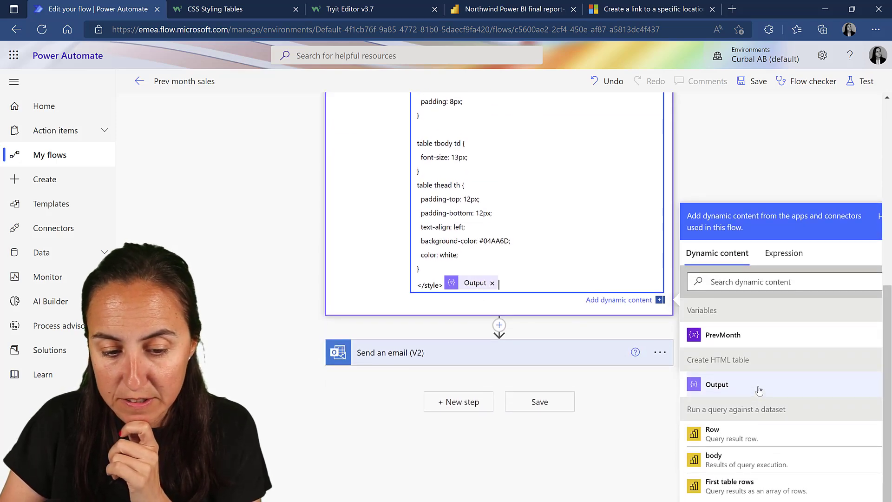
# - Replace the Output in the email body with the Compose action's Outputs, and save the flow for a manual test
pyautogui.click(512, 356)
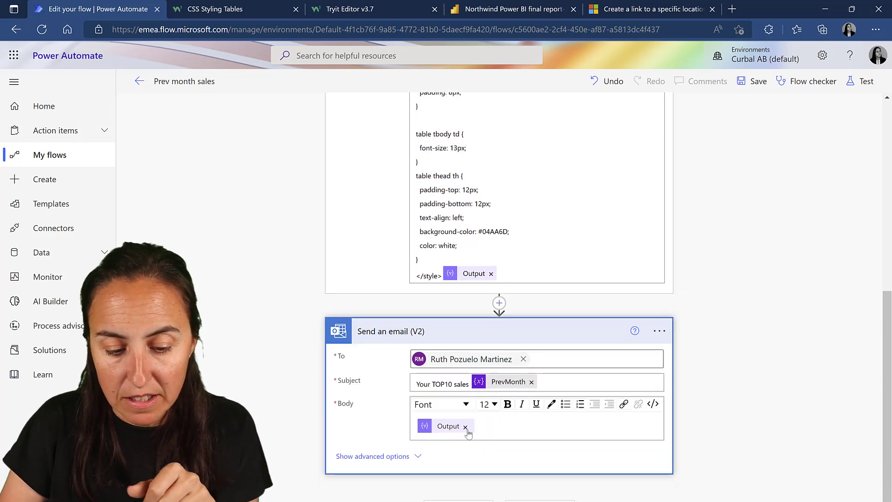
pyautogui.click(465, 427)
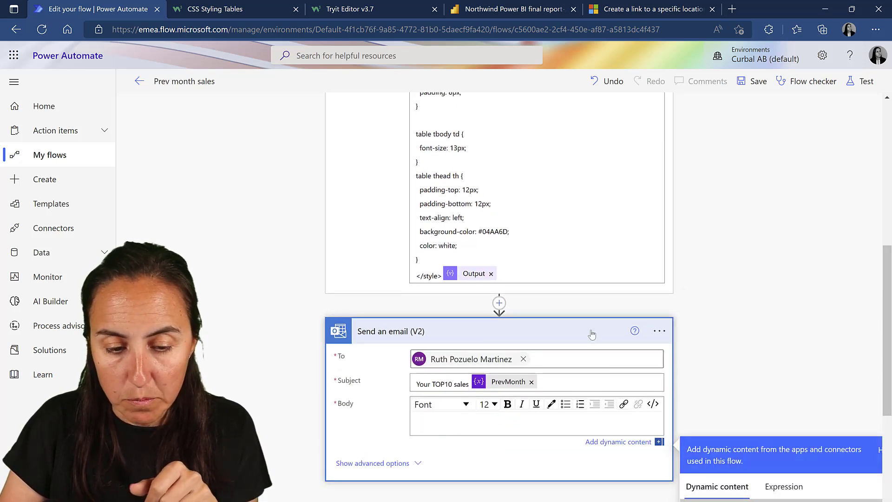
pyautogui.scroll(8, 581, 321)
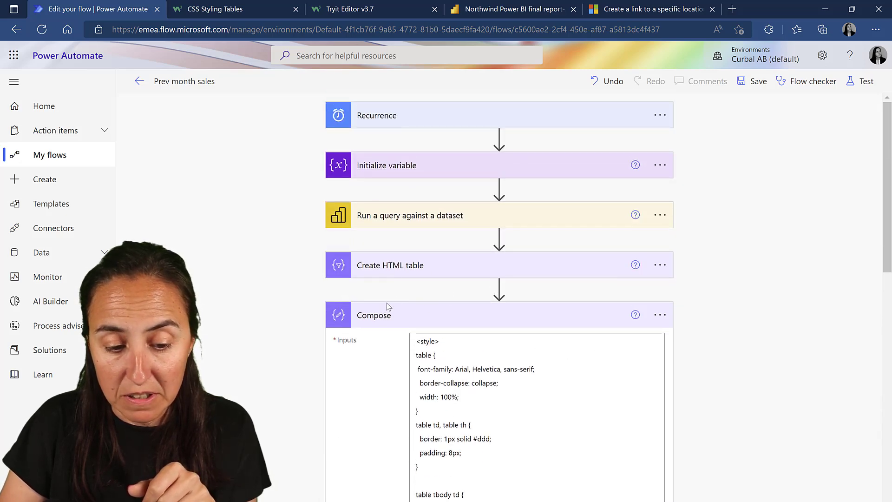
pyautogui.scroll(-8, 649, 352)
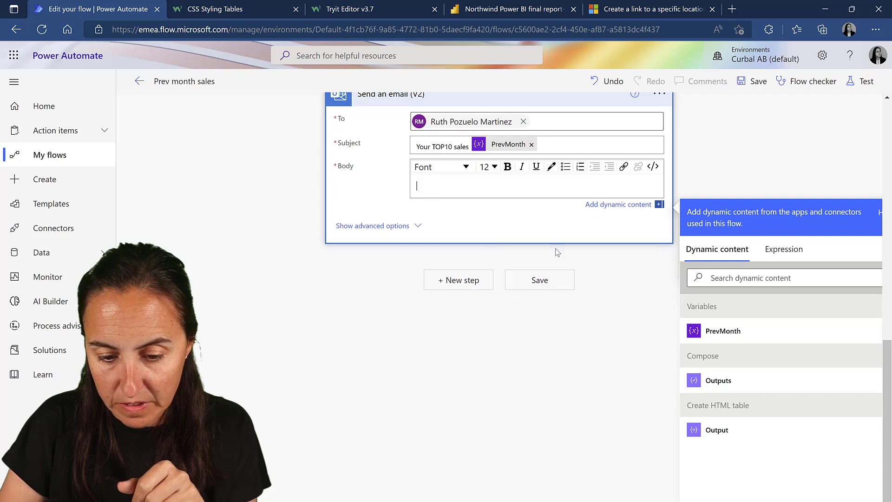
pyautogui.click(716, 379)
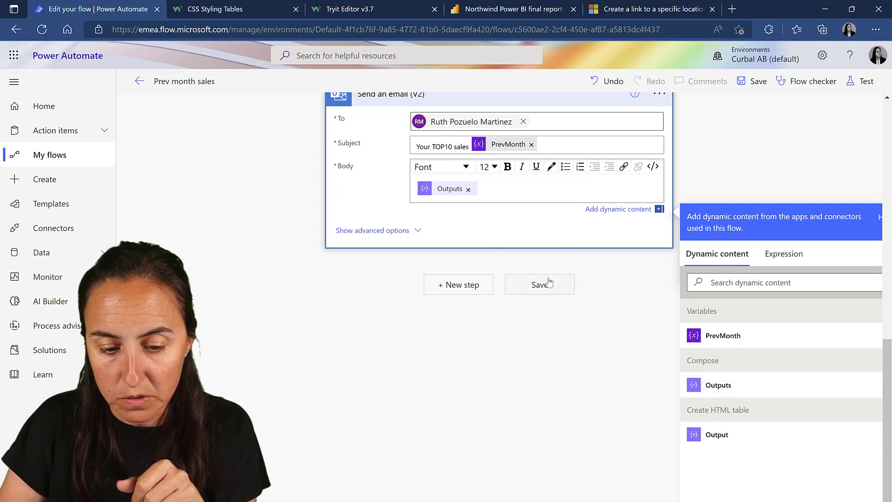
pyautogui.click(866, 83)
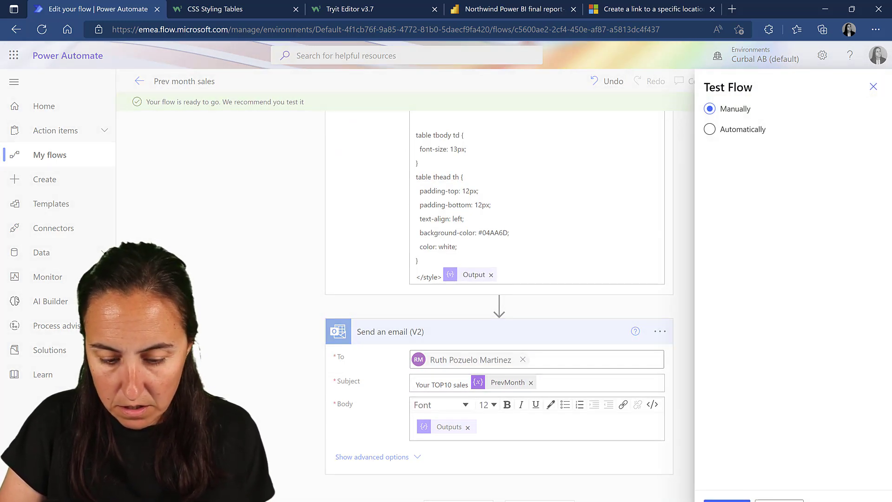
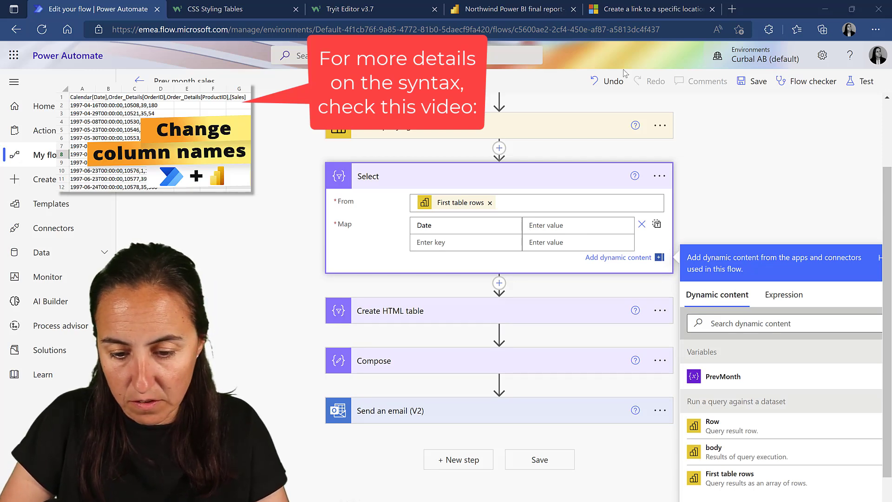
# - Map the Date key in the Select action to the expression formatDateTime(item()?['Calendar[Date]'],'yyyy-mm-dd')
pyautogui.click(789, 296)
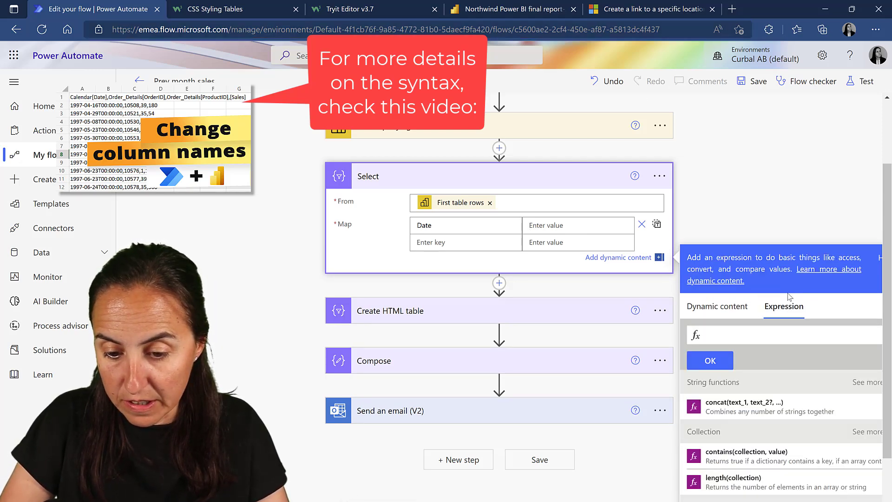
pyautogui.hotkey('ctrl', 'v')
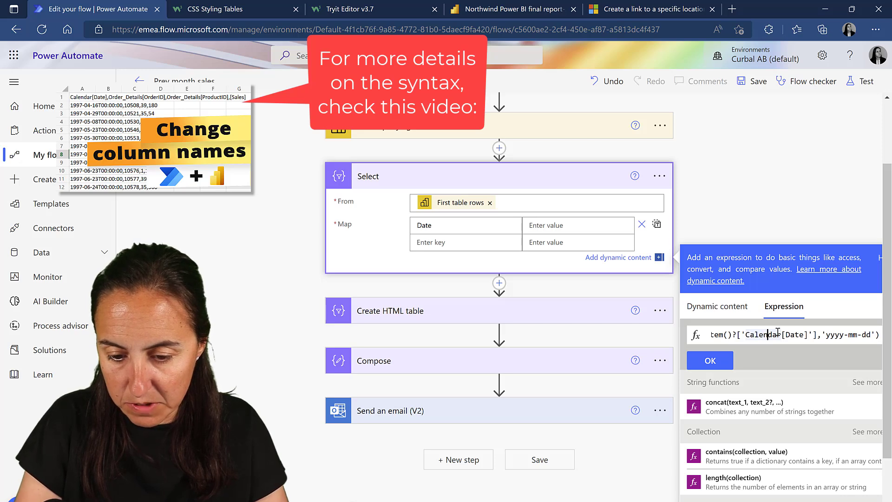
pyautogui.press('Home')
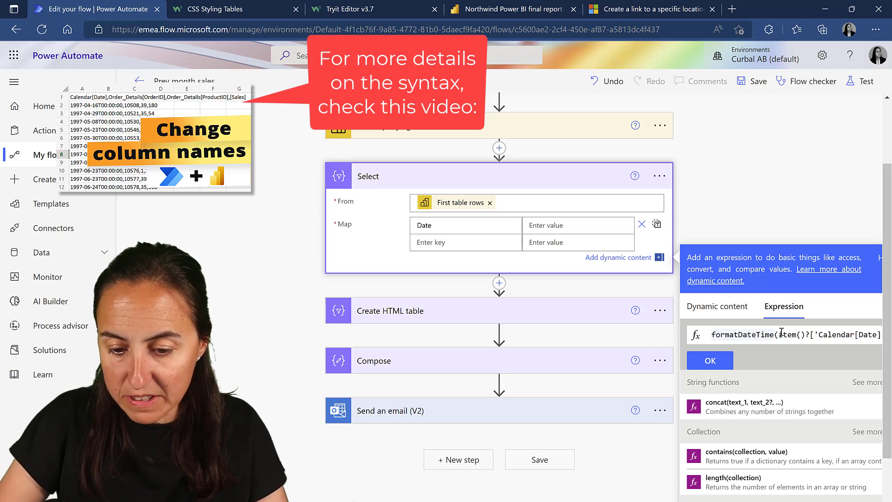
pyautogui.click(720, 362)
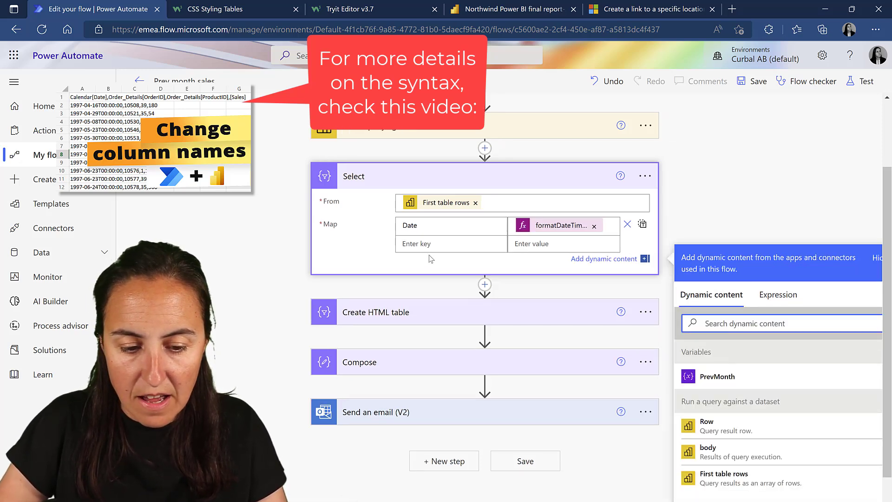
# - Add a Sales key to the Select map and check the sales column name in the dataset query text
pyautogui.click(439, 244)
pyautogui.write('Sales')
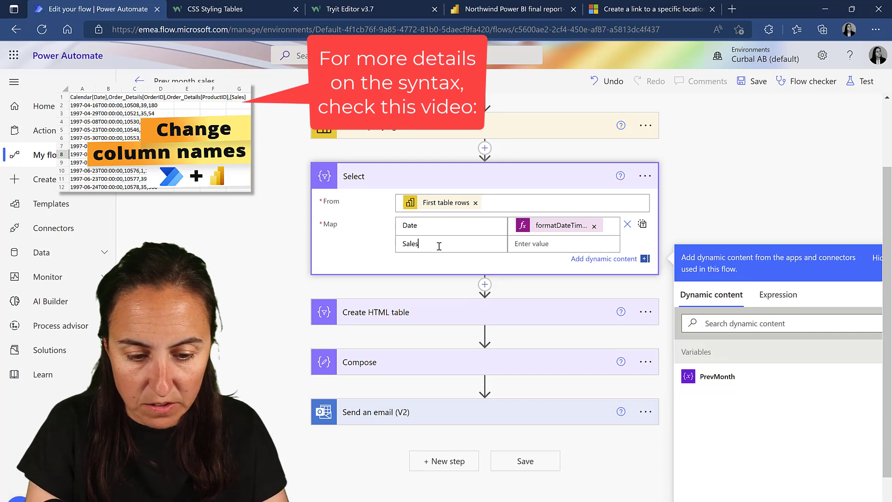
pyautogui.click(551, 244)
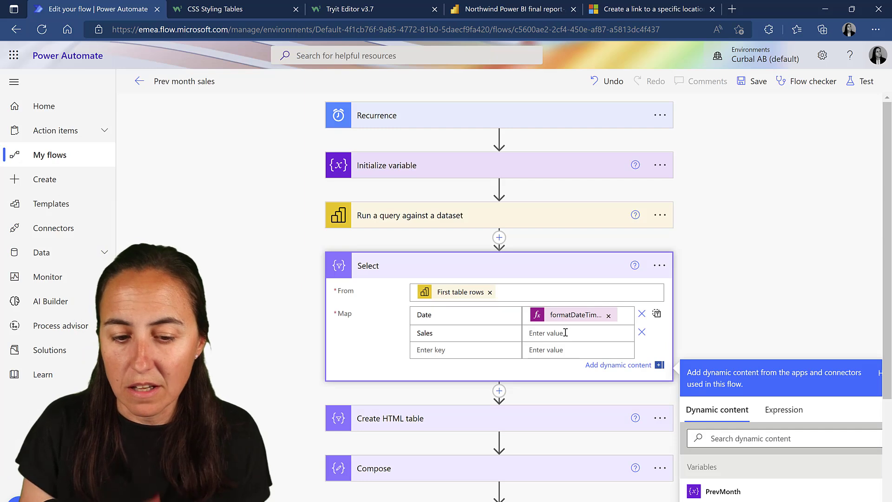
pyautogui.click(454, 225)
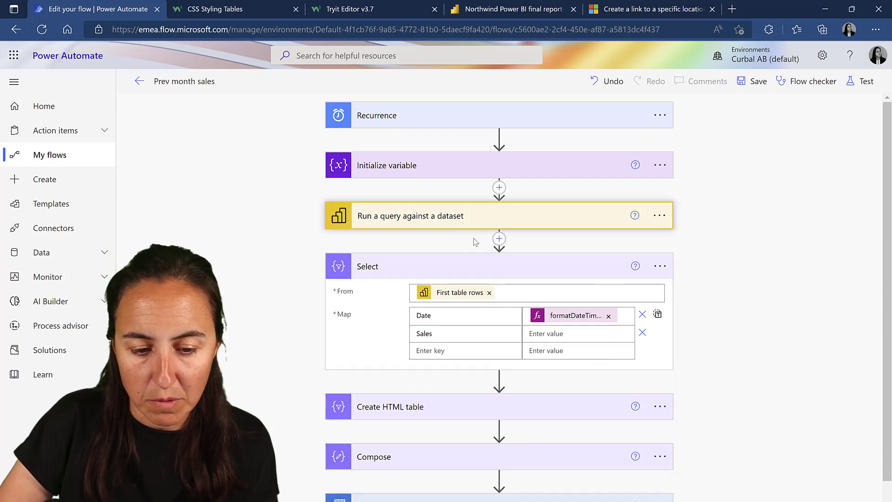
pyautogui.click(454, 220)
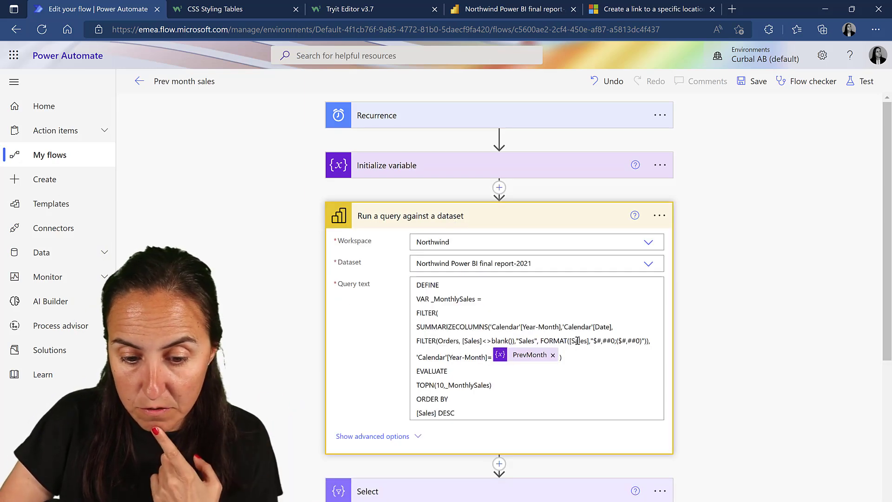
pyautogui.scroll(-4, 606, 351)
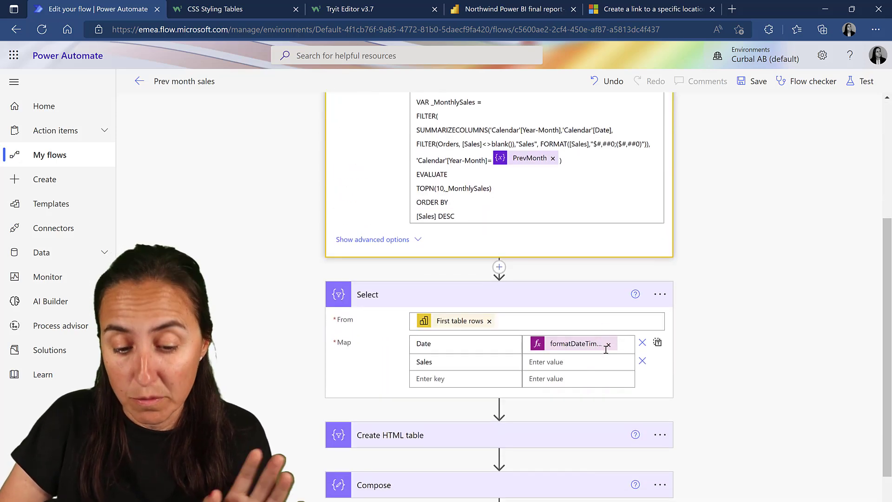
# - Map the Sales key in the Select action to the expression item()?['[Sales]']
pyautogui.click(547, 361)
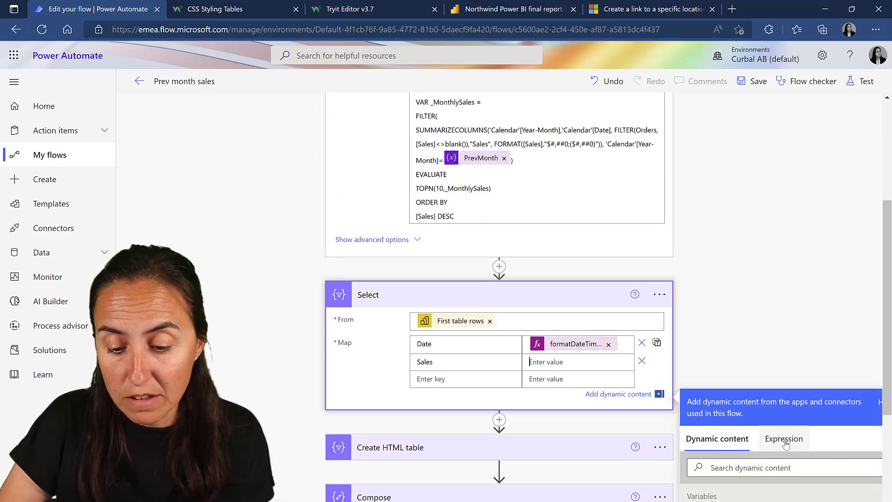
pyautogui.click(789, 443)
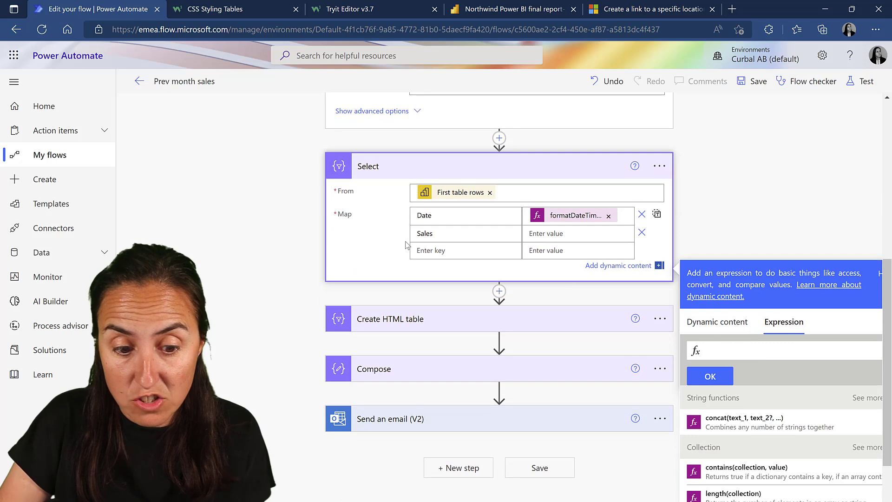
pyautogui.write("item()?['[Sales]']")
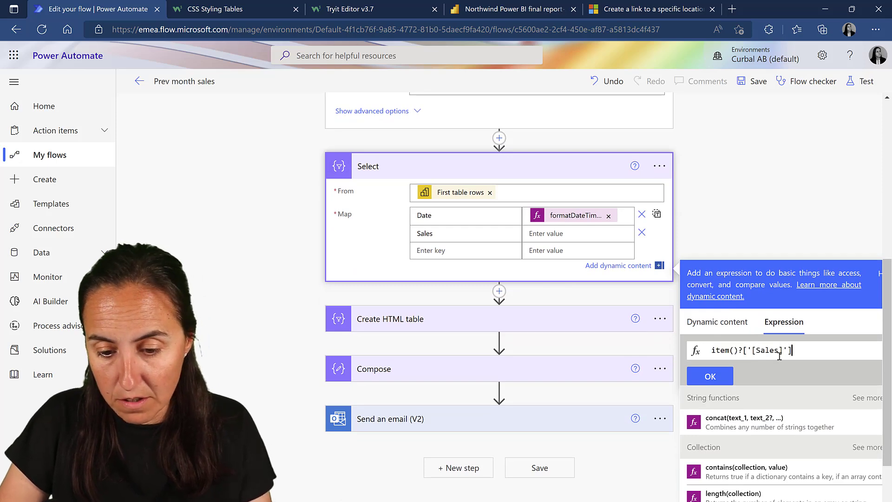
pyautogui.click(710, 377)
pyautogui.click(735, 344)
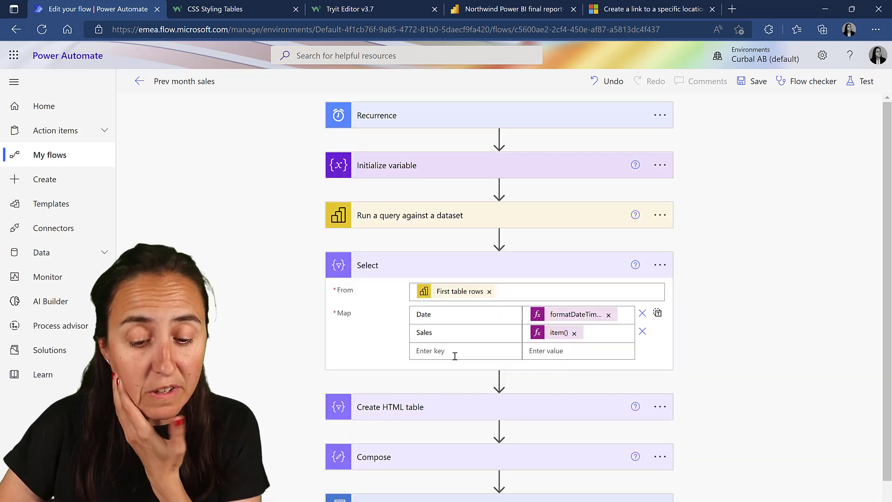
# - Replace First table rows in the Create HTML table action's From input with the Select action's Output
pyautogui.click(436, 400)
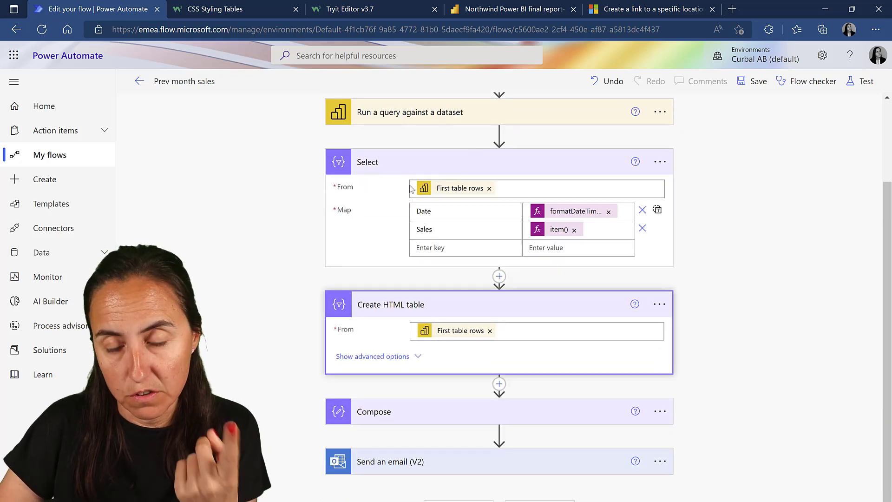
pyautogui.click(527, 333)
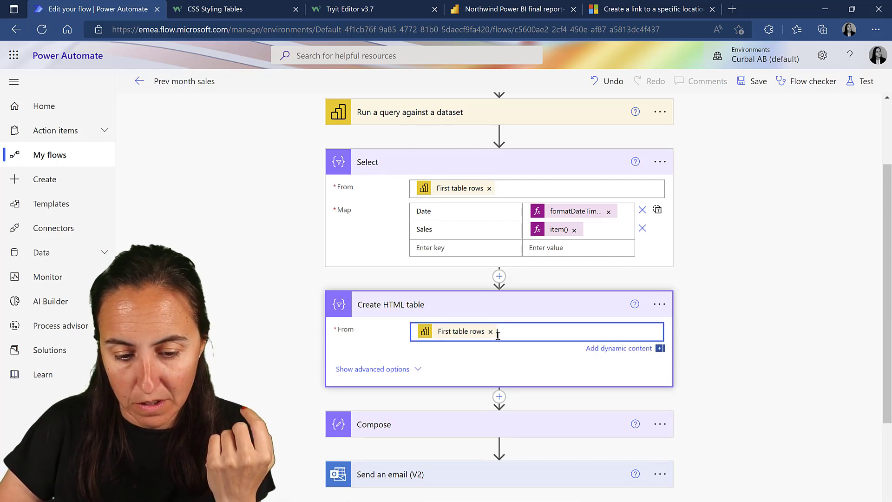
pyautogui.click(490, 330)
pyautogui.scroll(-3, 779, 388)
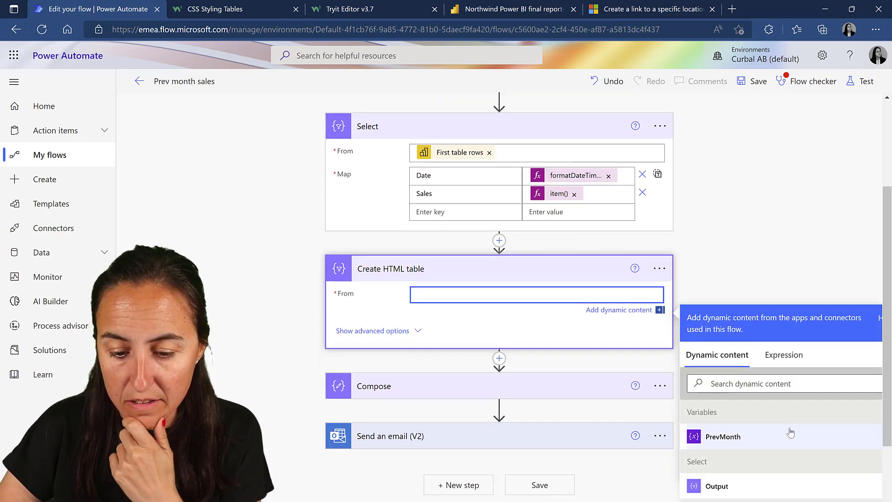
pyautogui.click(718, 394)
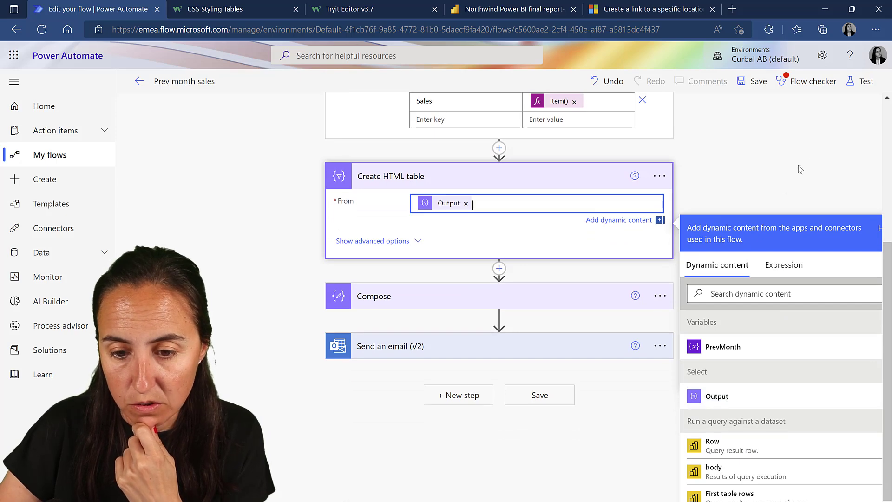
pyautogui.scroll(3, 398, 464)
# - Add the line "You can review all sales data here." below the Outputs in the email body
pyautogui.click(397, 463)
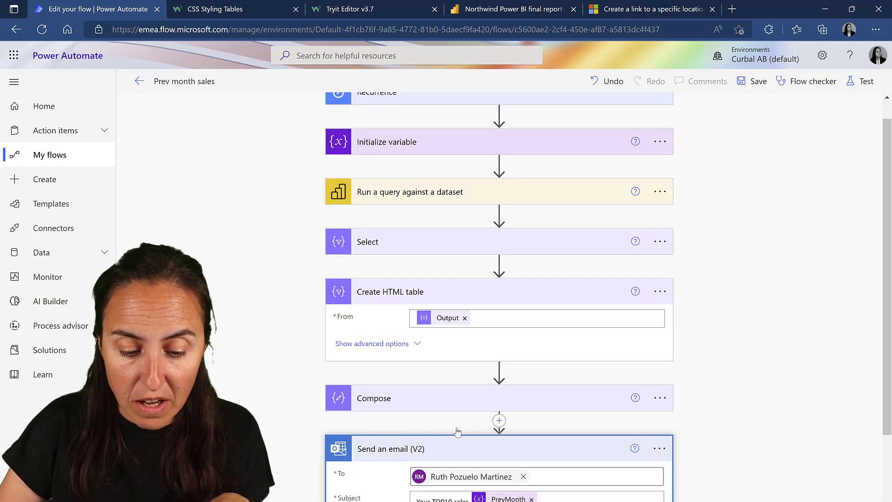
pyautogui.scroll(-3, 511, 432)
pyautogui.click(517, 432)
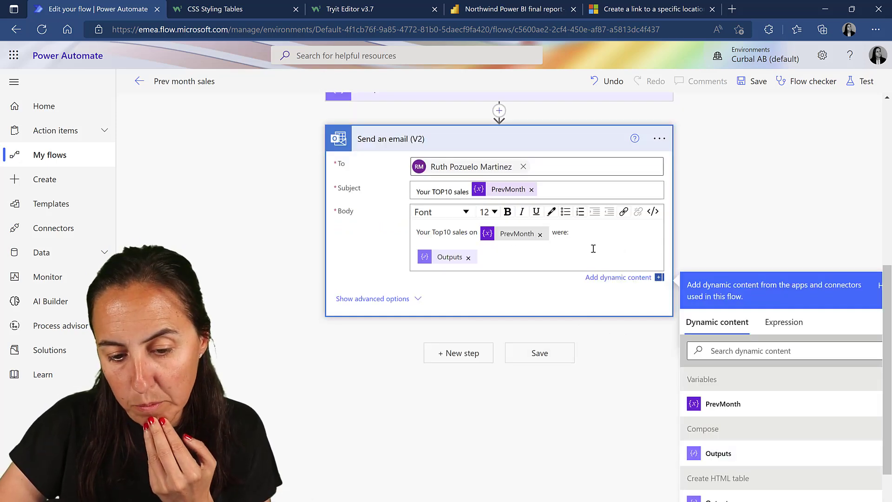
pyautogui.press('Return')
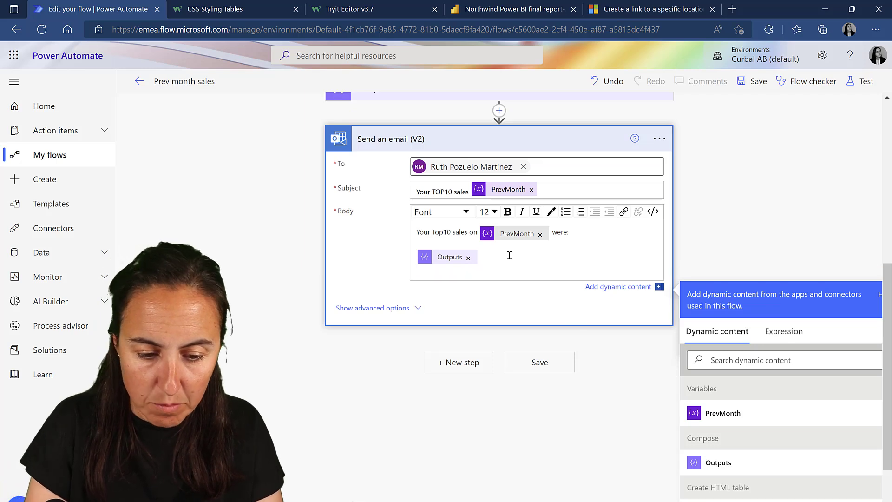
pyautogui.write('You')
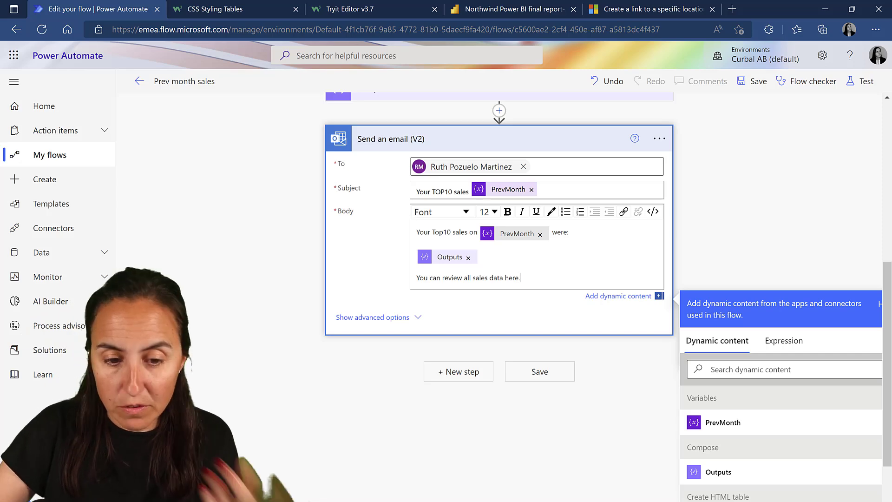
# - Switch to the Microsoft docs page and look up the mspbi://app/OpenReport?ReportObjectId= link format for opening a specific report
pyautogui.click(637, 11)
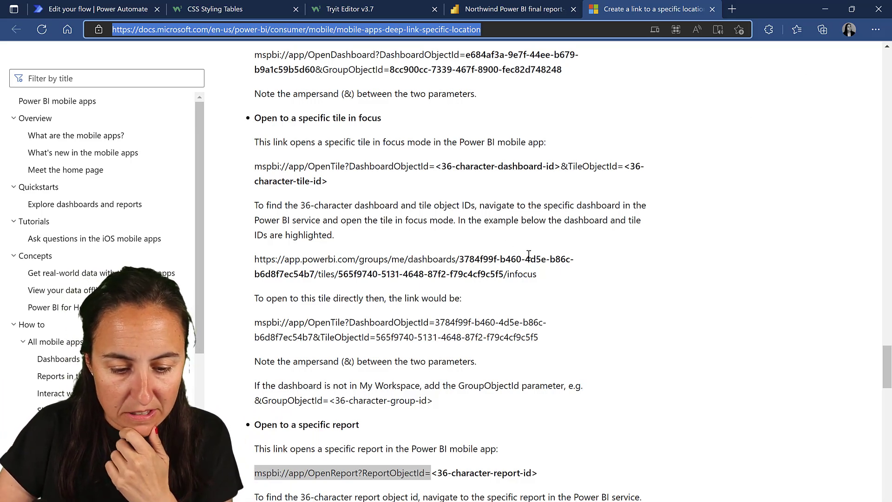
pyautogui.scroll(-5, 529, 255)
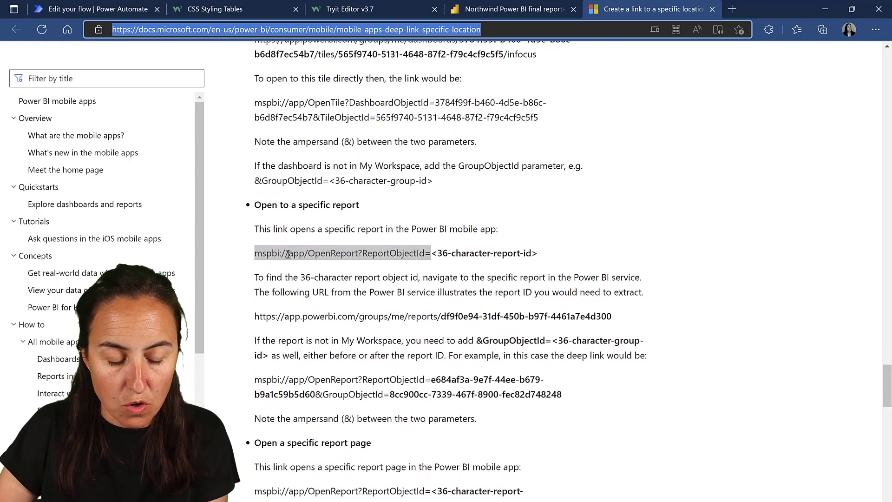
pyautogui.moveTo(424, 257); pyautogui.dragTo(163, 9)
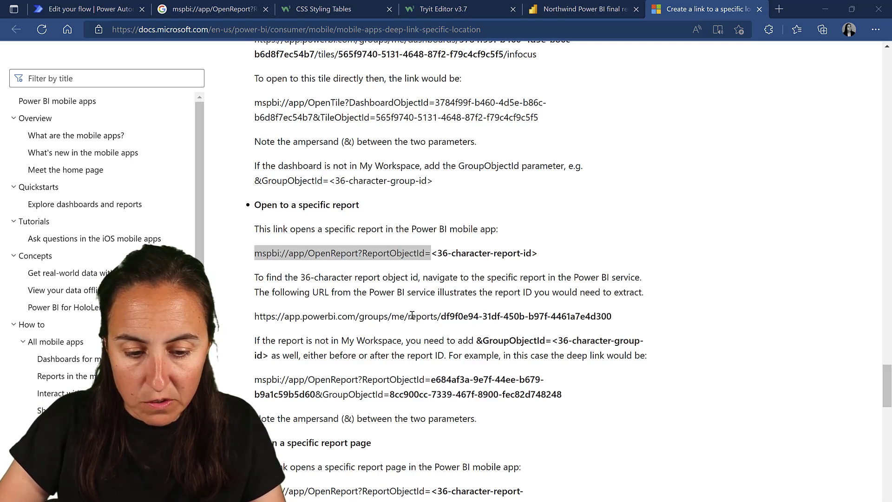
pyautogui.moveTo(400, 316); pyautogui.dragTo(430, 317)
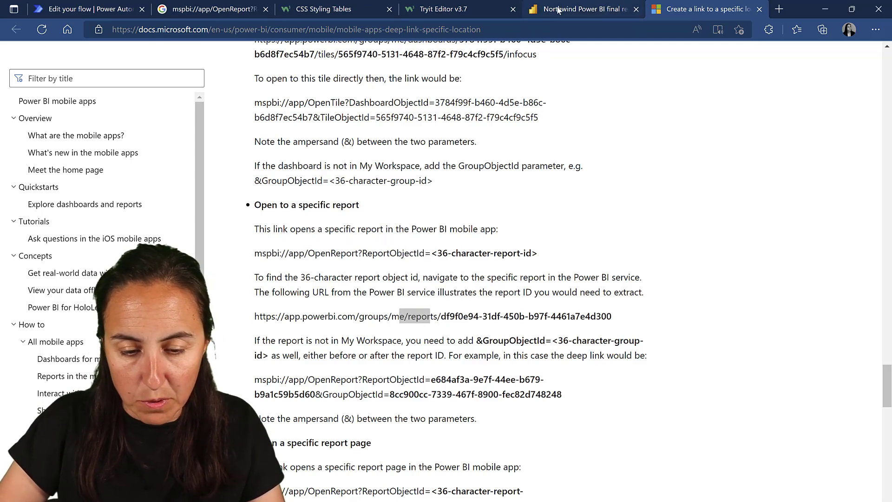
# - Switch to the Northwind Power BI report and copy the report ID from its URL
pyautogui.click(540, 13)
pyautogui.moveTo(565, 29); pyautogui.dragTo(418, 29)
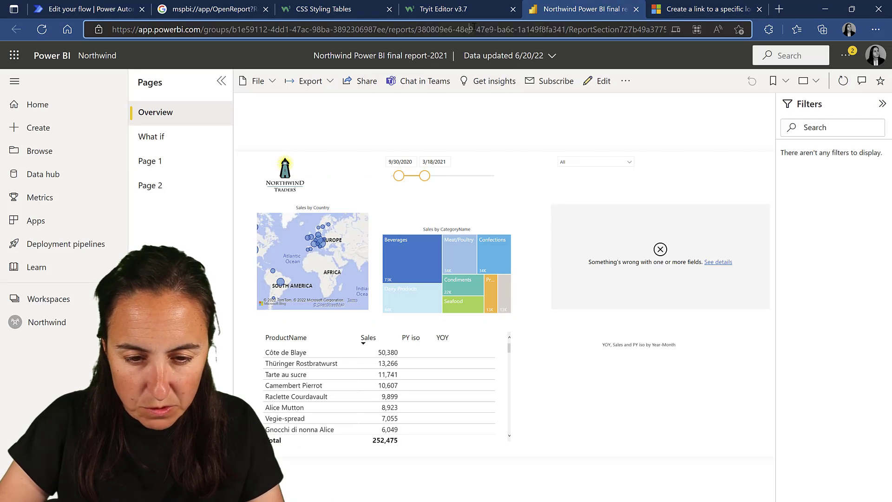
pyautogui.moveTo(569, 29); pyautogui.dragTo(418, 30)
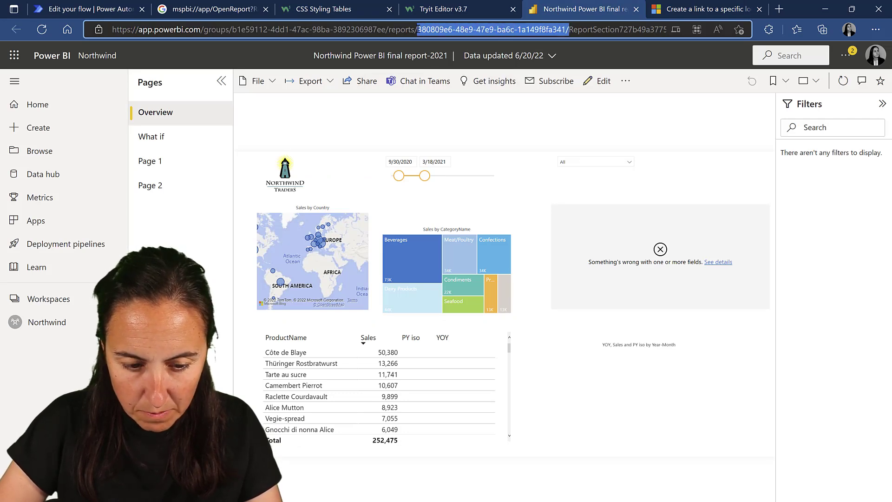
pyautogui.hotkey('ctrl', 'c')
# - Return to the flow, link the word "here" in the email body to the copied report target, and save the flow for a manual test
pyautogui.click(88, 9)
pyautogui.click(669, 442)
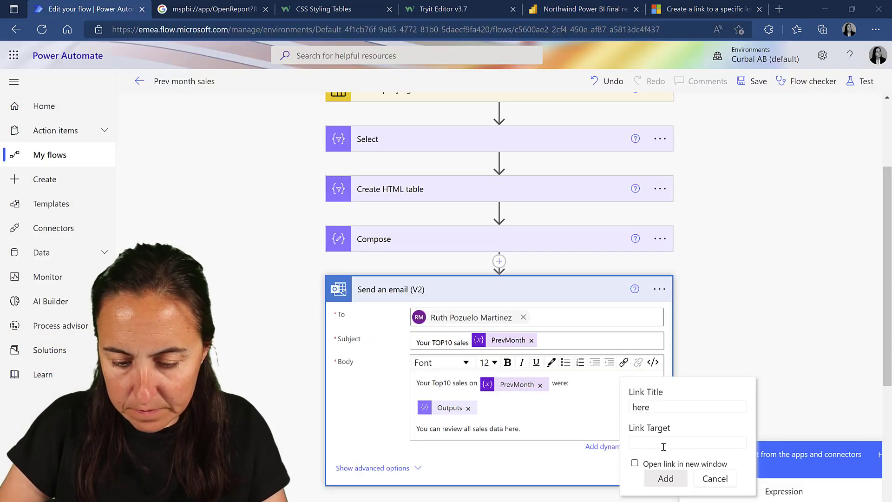
pyautogui.hotkey('ctrl', 'v')
pyautogui.click(667, 479)
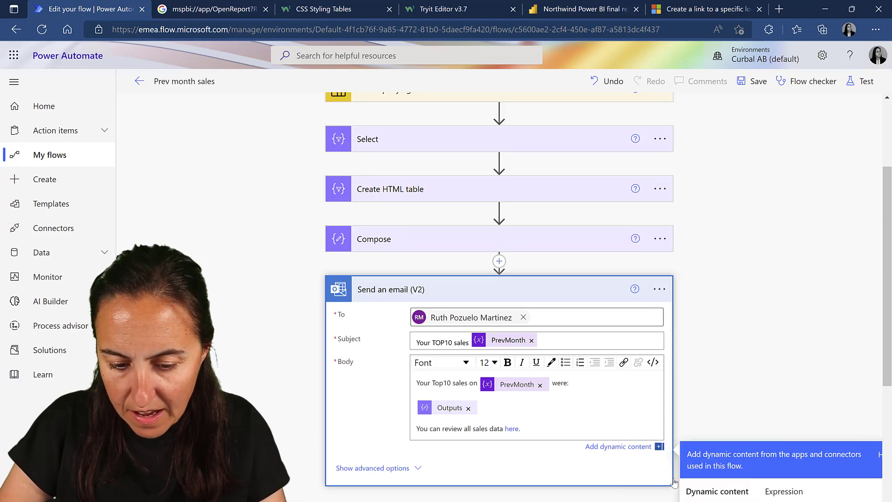
pyautogui.click(861, 82)
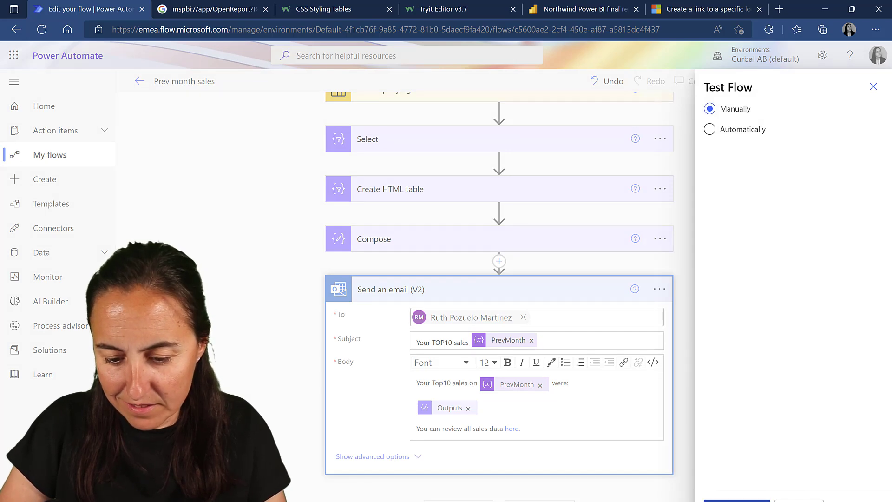
pyautogui.click(737, 501)
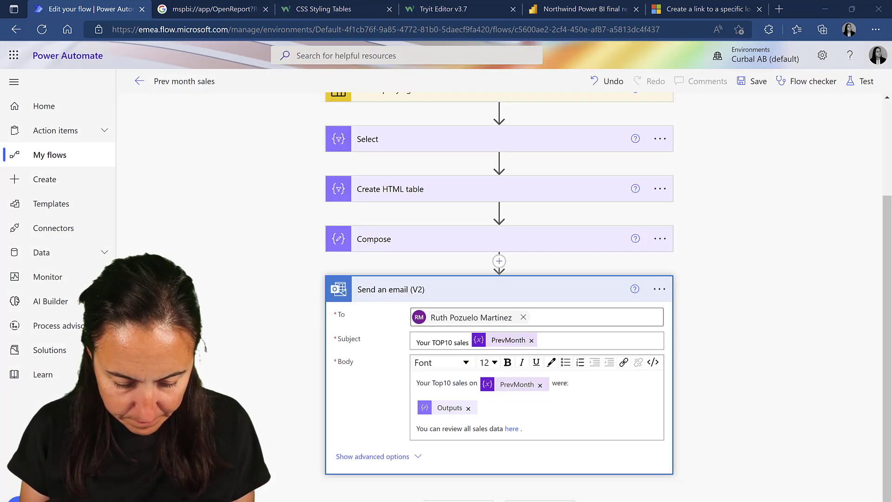